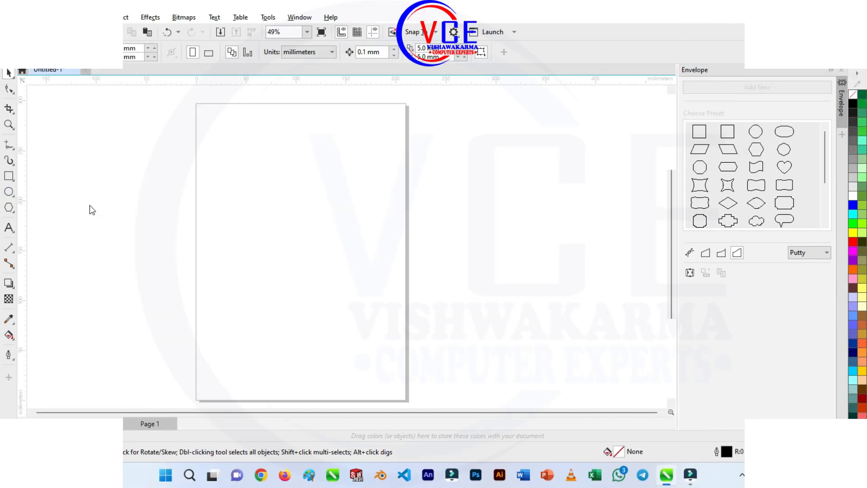
Draw a circle about 124 mm in diameter on the page and place a copy about 13 mm to its right
drag(221, 143, 344, 251)
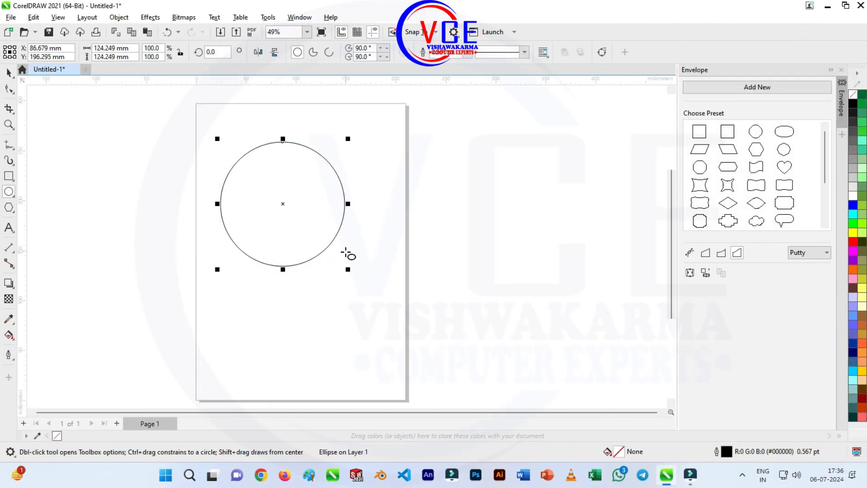
key(F10)
scroll(261, 160, up, 3)
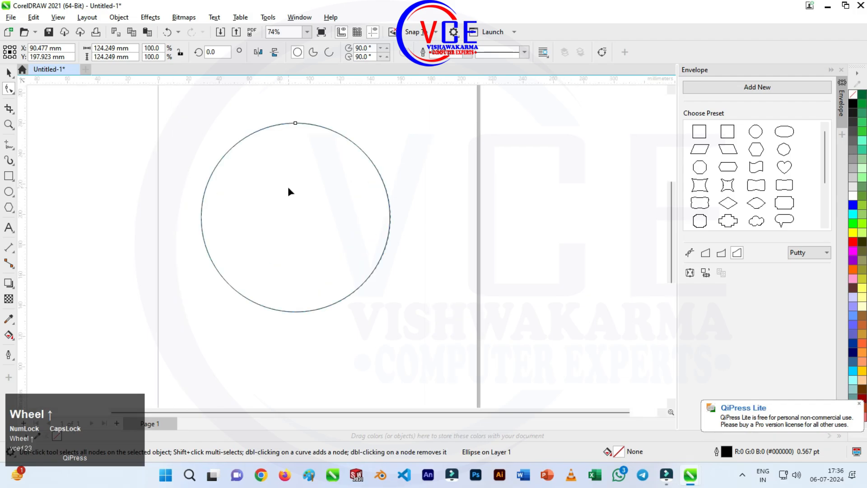
click(10, 73)
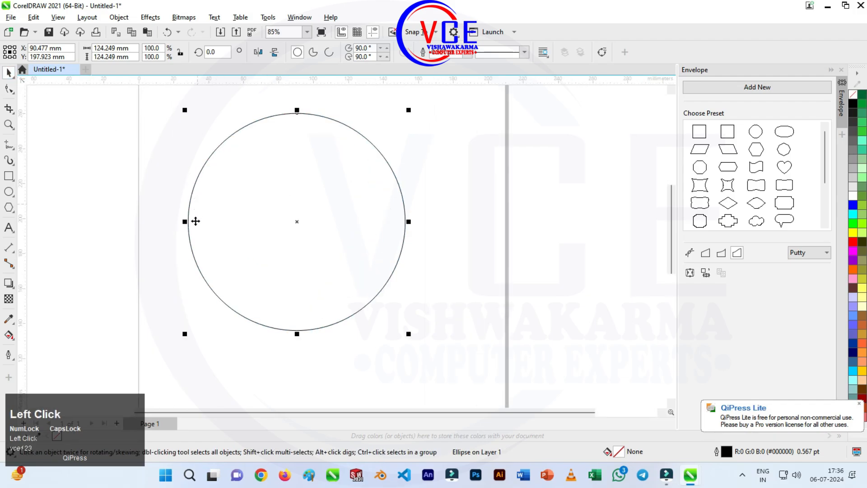
drag(188, 221, 211, 227)
right_click(213, 227)
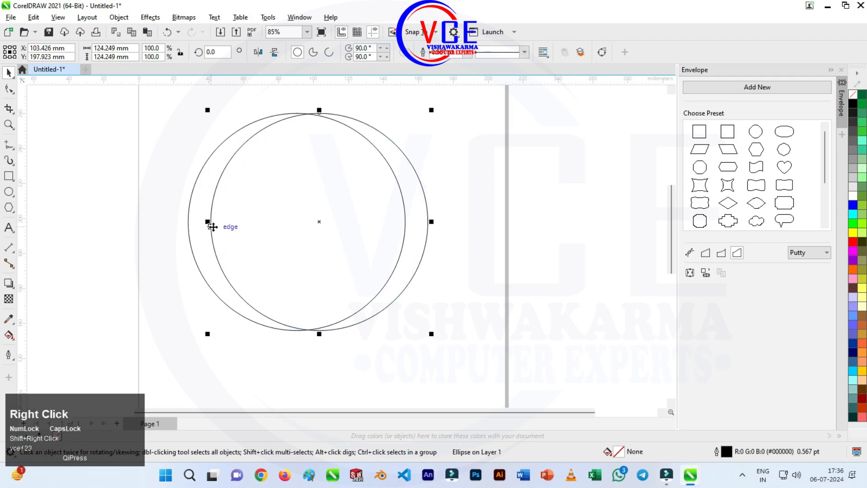
Shrink the copied circle to about 118 mm and align both circles on a common horizontal center line
drag(431, 113, 428, 116)
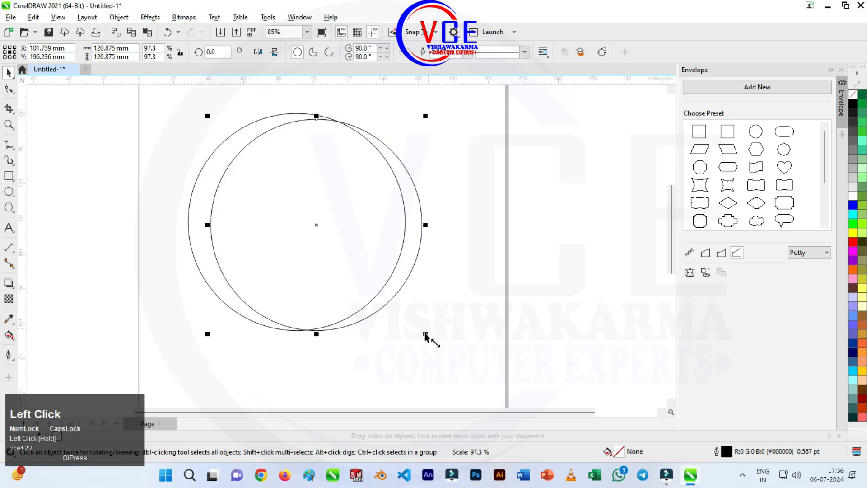
drag(424, 336, 419, 329)
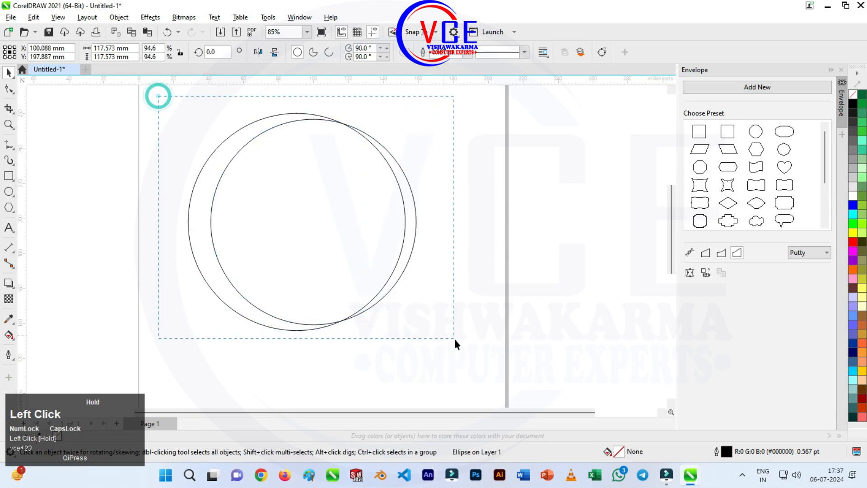
key(e)
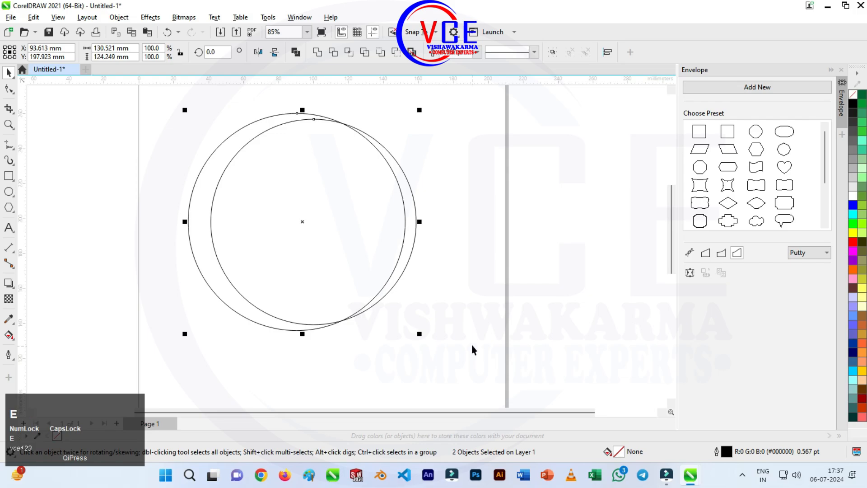
Reduce the copied circle further to about 115 mm and align both circles' centers horizontally in line again
click(468, 240)
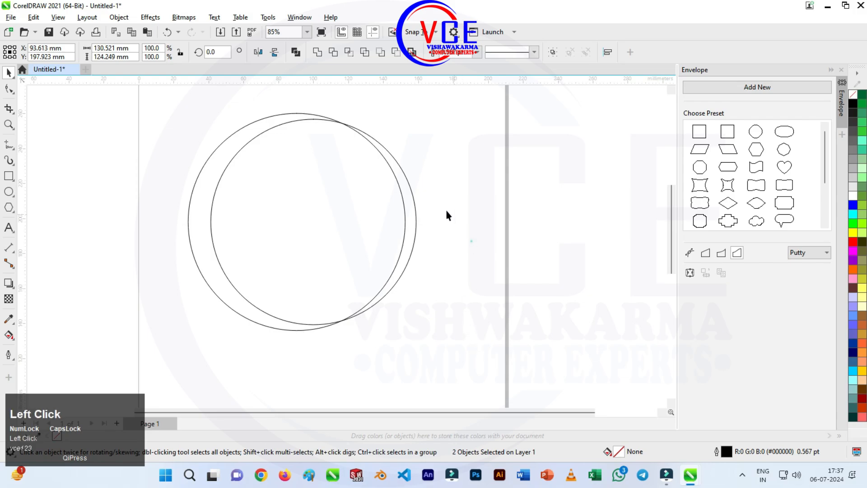
click(384, 147)
drag(419, 117, 418, 118)
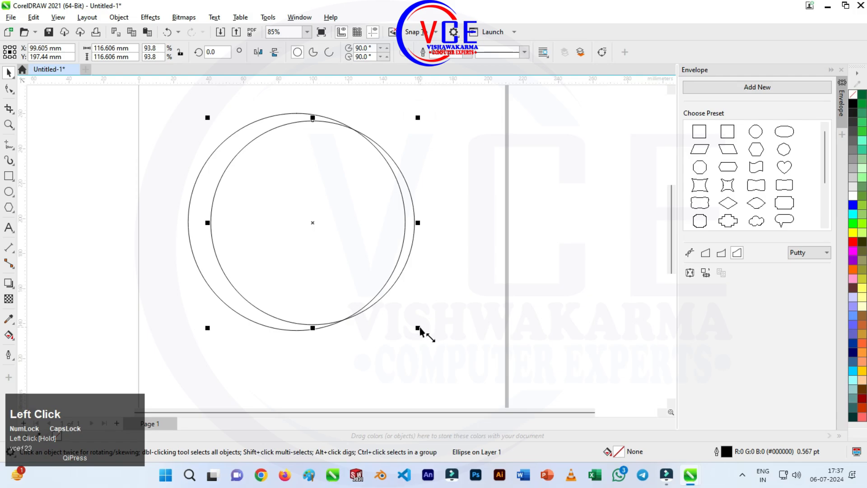
drag(419, 327, 414, 325)
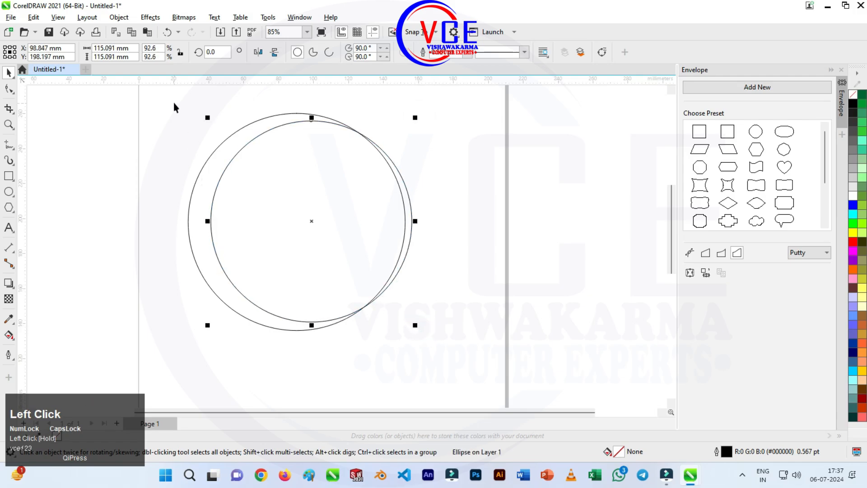
drag(174, 103, 467, 360)
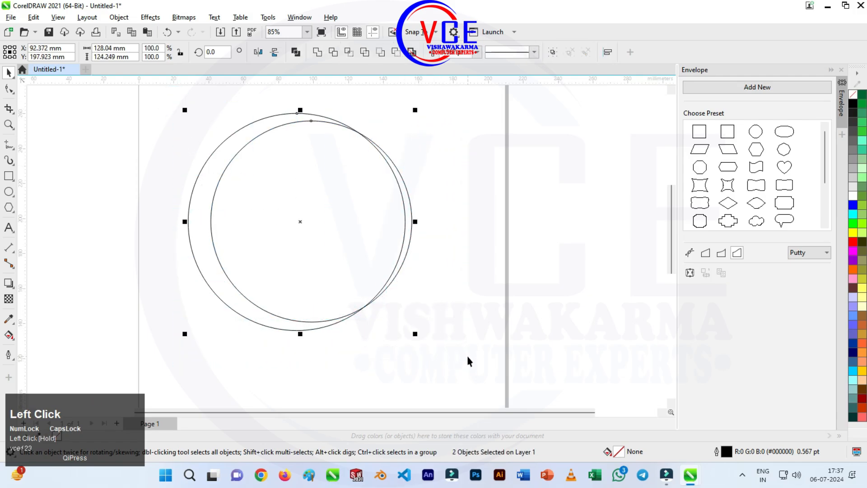
key(c)
key(ctrl+z)
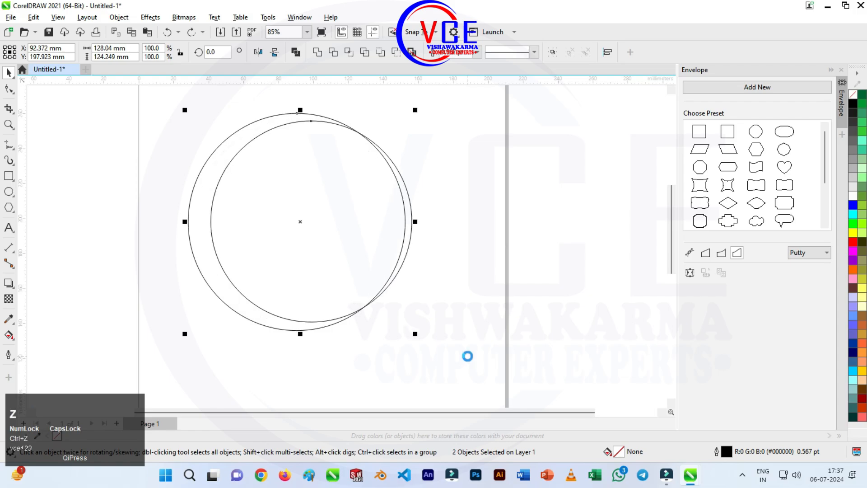
key(e)
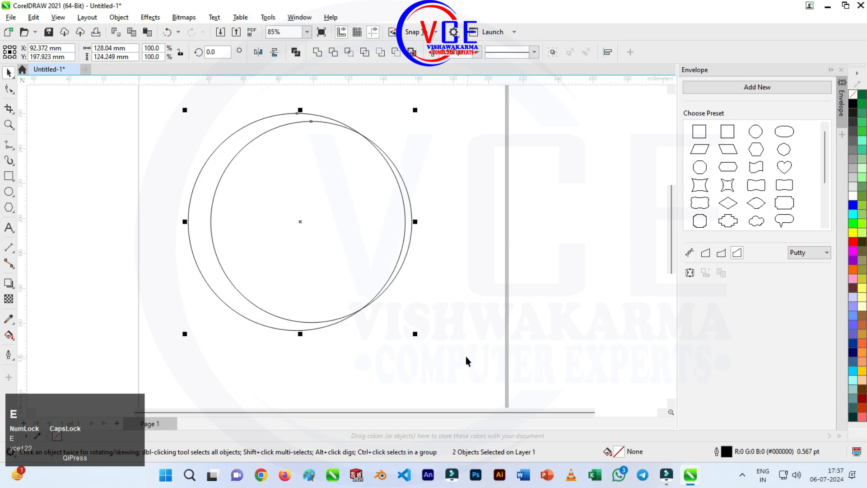
Remove the right-hand arcs beyond the circles' intersections with Virtual Segment Delete to leave a crescent outline
click(9, 110)
click(56, 133)
drag(415, 151, 377, 222)
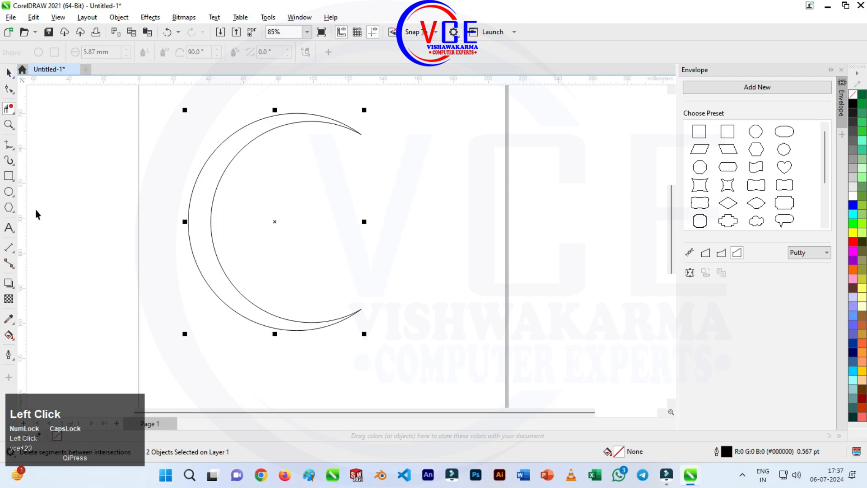
Fill the enclosed crescent area with light gray and a hairline black outline using Smart Fill
key(space)
click(11, 340)
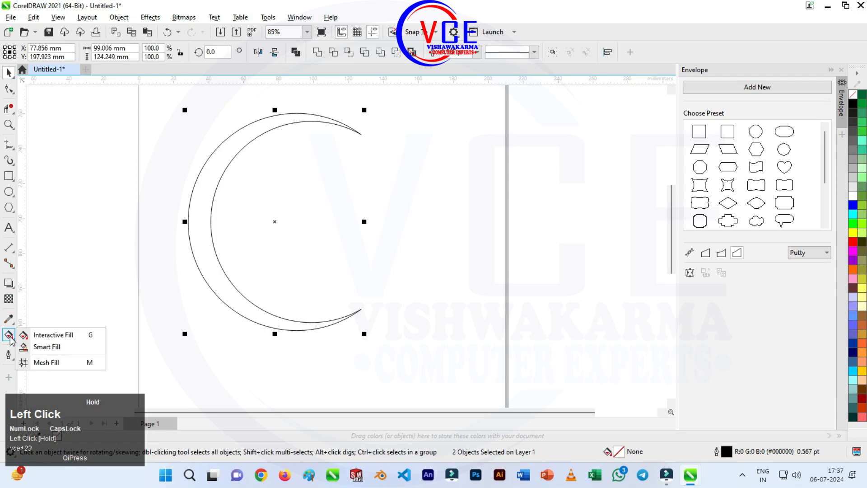
click(48, 347)
click(201, 186)
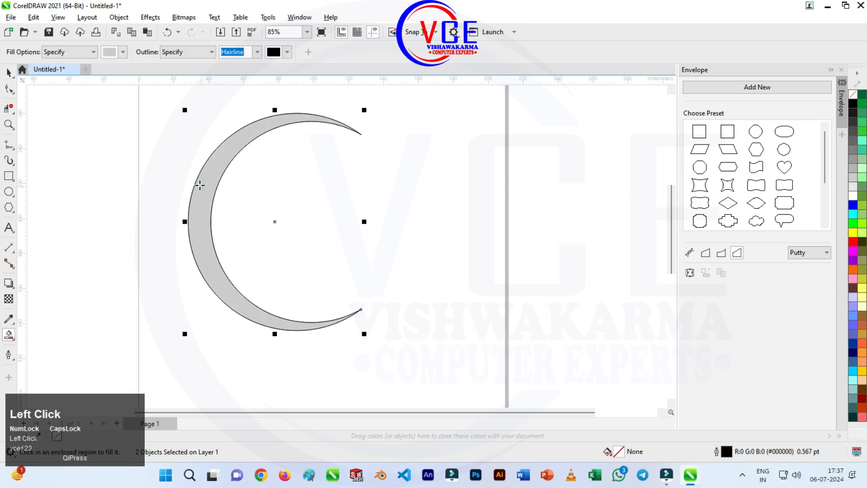
key(space)
Move the gray crescent off the page to the right and create a horizontally mirrored copy overlapping it
scroll(110, 218, down, 5)
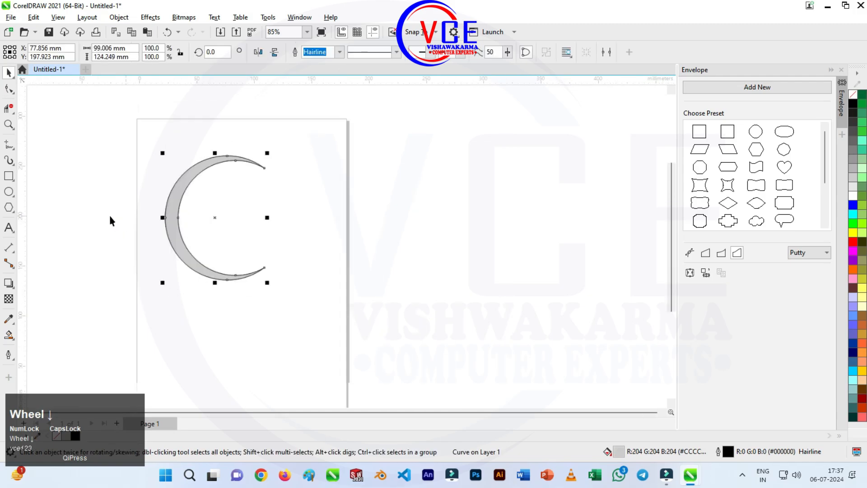
drag(190, 220, 338, 223)
scroll(421, 206, up, 2)
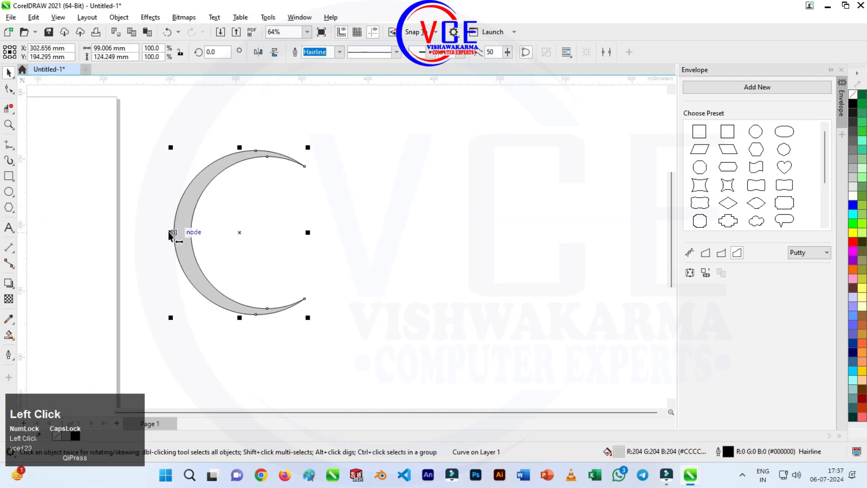
drag(170, 232, 321, 231)
ctrl+right_click(397, 255)
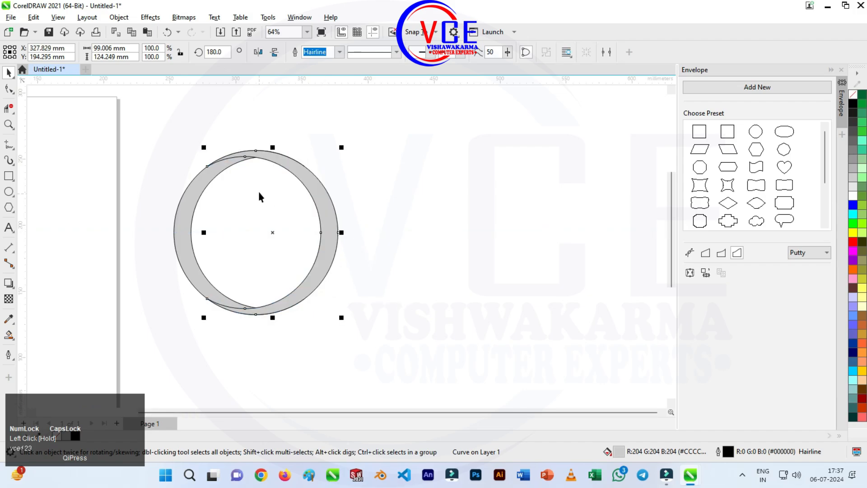
Scale the mirrored crescent down proportionally to about 89 by 111 mm
scroll(259, 195, up, 1)
drag(367, 134, 359, 146)
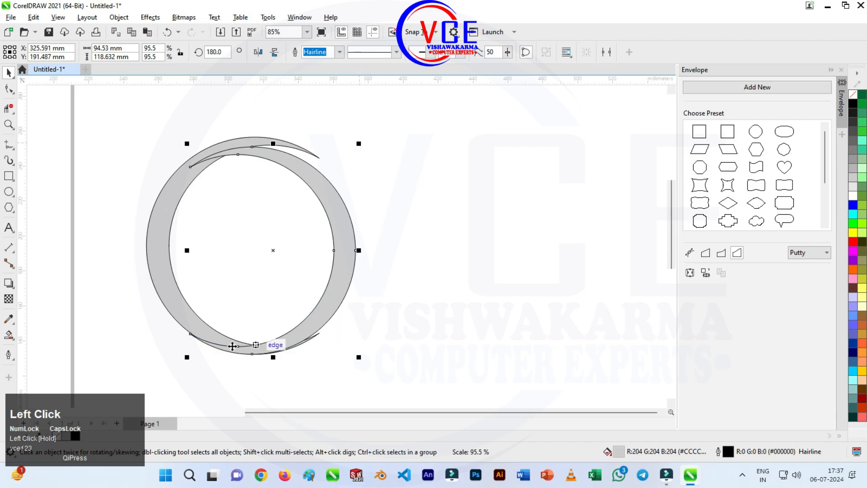
drag(187, 360, 195, 349)
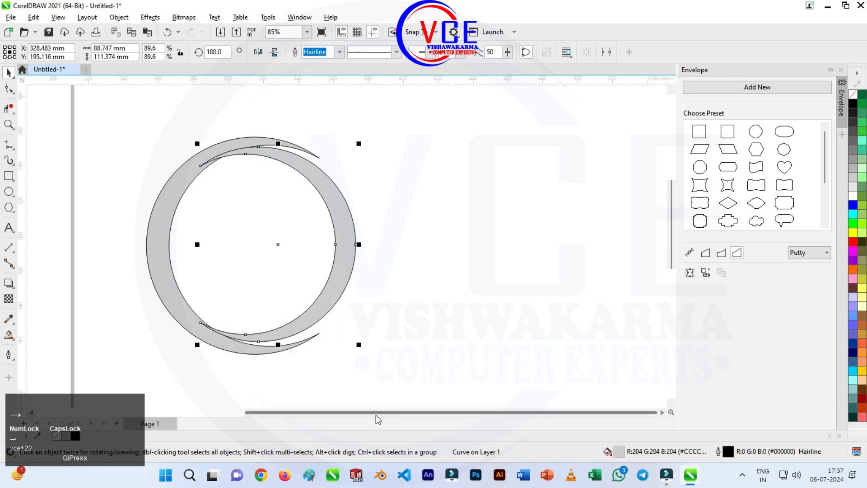
Nudge the mirrored crescent about 7 mm right and 0.7 mm down, and shrink it slightly from its upper-right corner
key(Right)
key(Right)
key(Right)
key(Right)
key(Right)
key(Right)
key(Right)
key(Right)
key(Right)
key(Right)
key(Right)
key(Right)
key(Right)
key(Right)
key(Right)
key(Right)
key(Right)
key(Right)
key(Right)
key(Right)
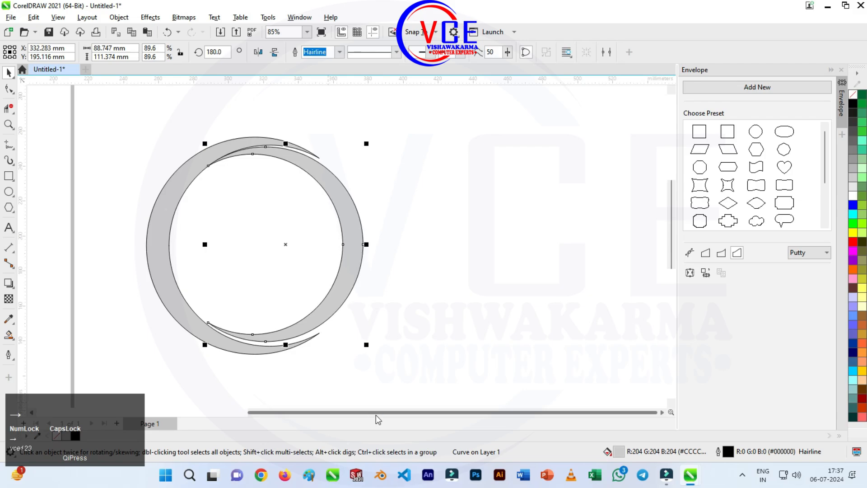
key(Right)
key(Right)
key(Right)
key(Right)
key(Right)
key(Right)
key(Right)
key(Right)
key(Right)
key(Right)
key(Right)
key(Right)
key(Right)
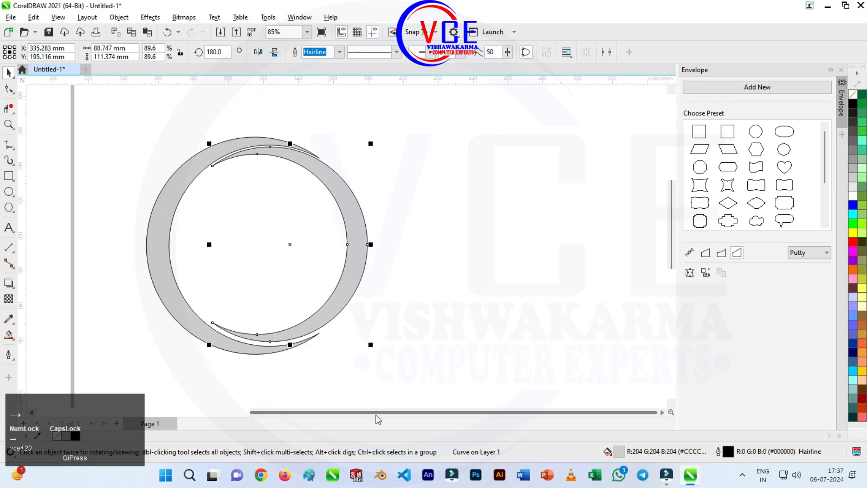
key(Down)
key(Down)
key(Down)
key(Down)
key(Down)
key(Down)
key(Down)
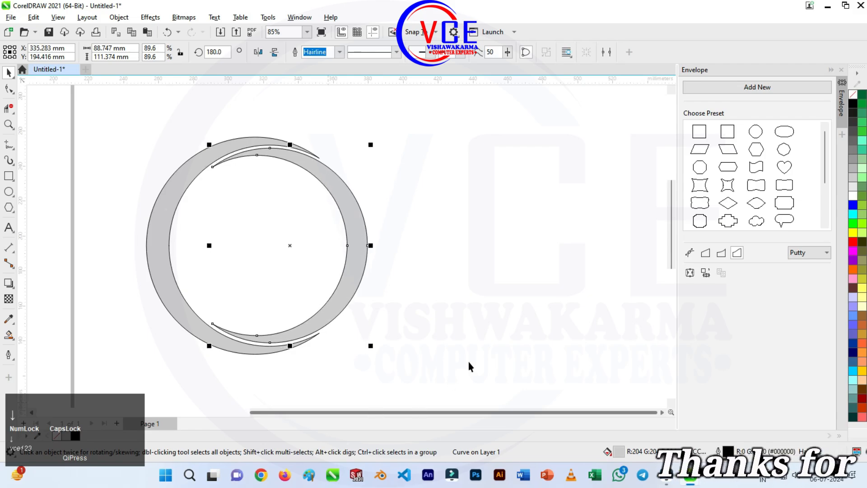
drag(371, 144, 368, 149)
scroll(329, 158, down, 1)
Align both crescents on a common horizontal center line and merge them into a single curve
drag(135, 113, 424, 397)
key(e)
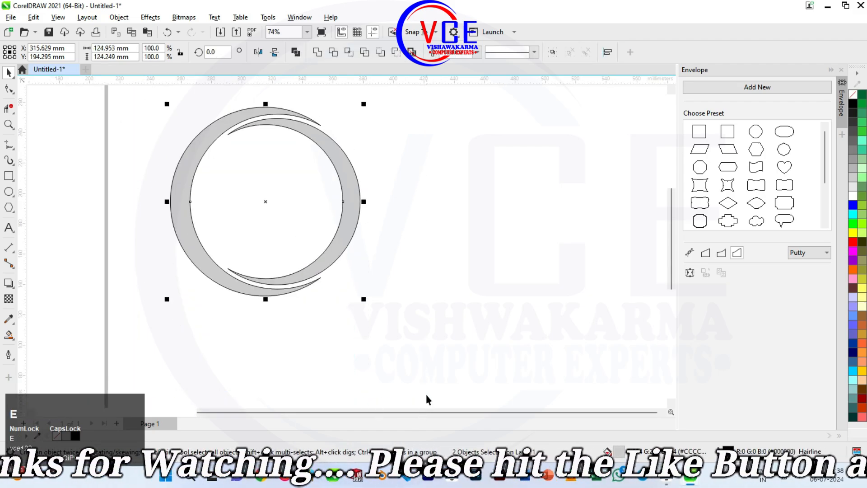
click(332, 53)
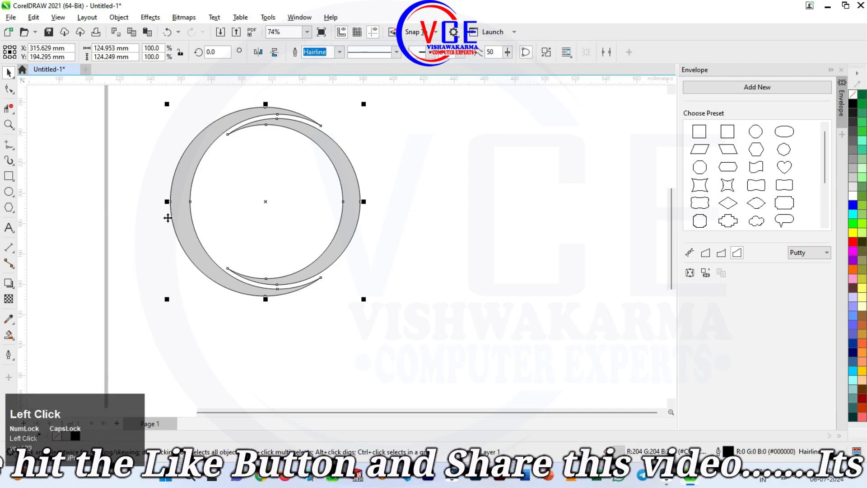
Apply a horizontal linear fountain fill across the ring from its left to right edge, with black at both ends
drag(8, 334, 56, 338)
drag(170, 202, 361, 207)
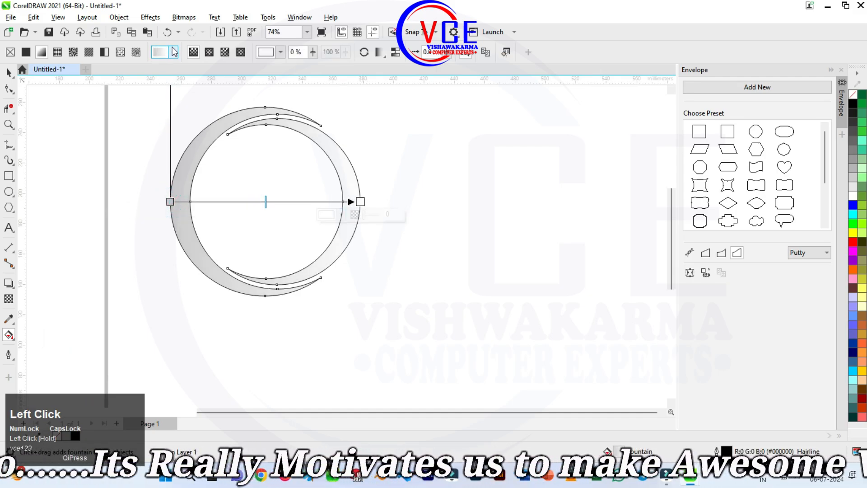
scroll(235, 108, up, 2)
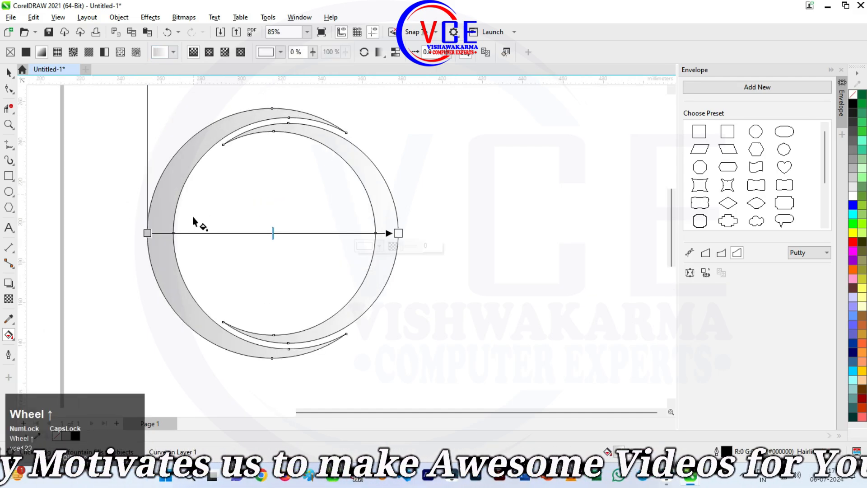
scroll(164, 232, up, 2)
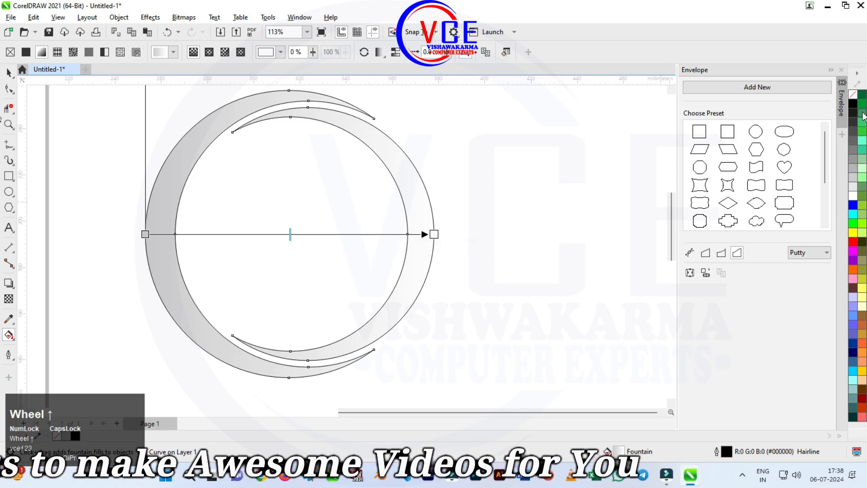
drag(853, 103, 146, 235)
drag(852, 103, 434, 234)
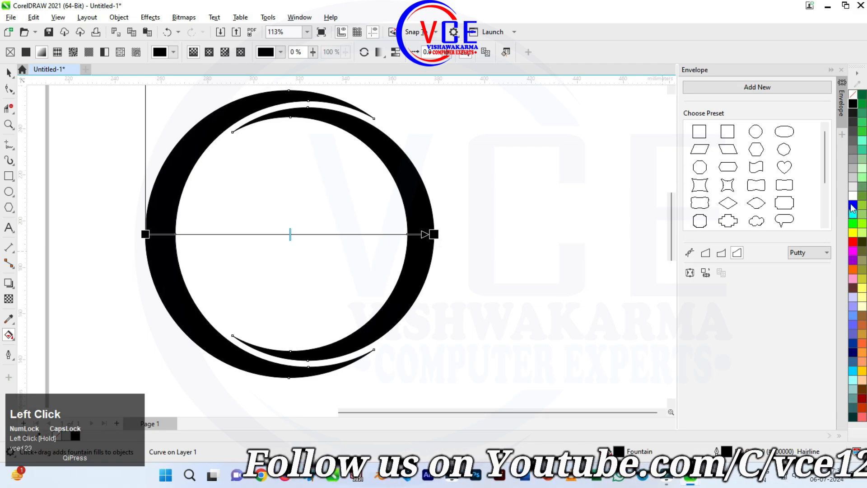
Add white, light gray, medium gray, white and dark gray color stops, from right to left, along the right half of the ring's gradient
drag(852, 195, 465, 220)
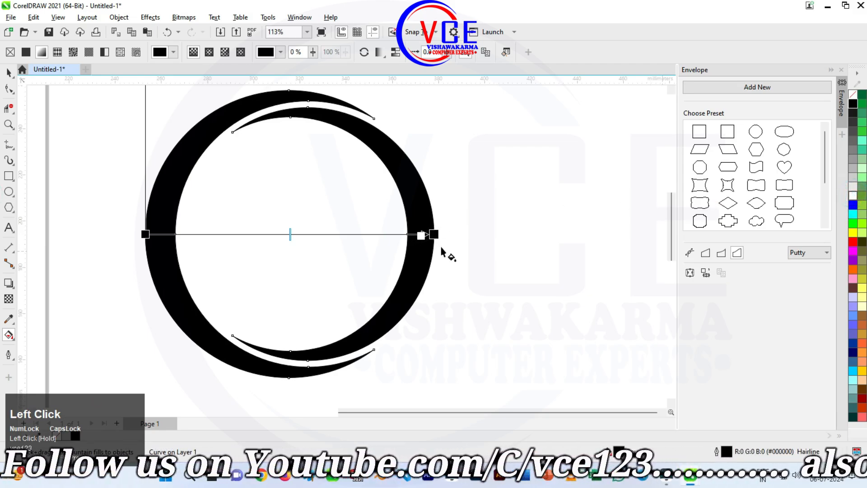
drag(441, 248, 435, 234)
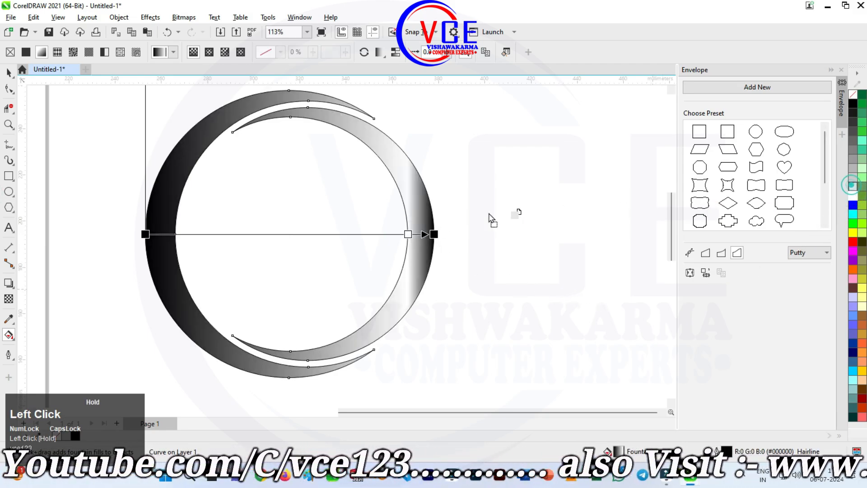
drag(491, 219, 394, 235)
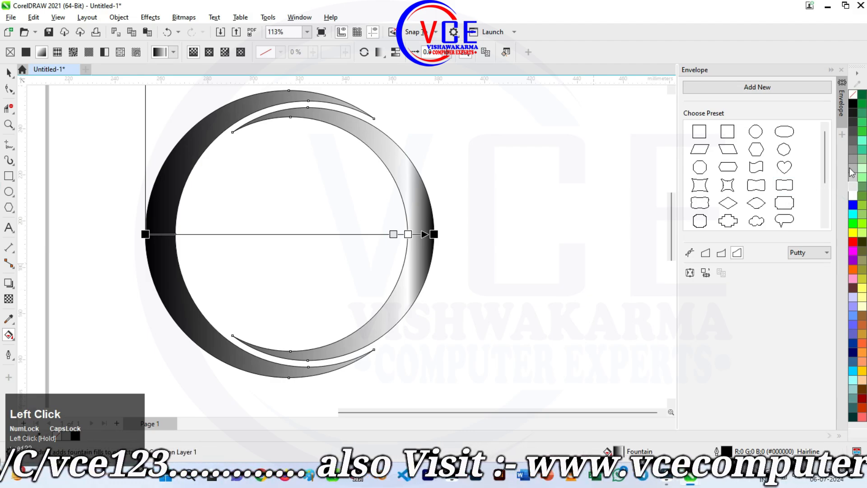
drag(852, 158, 373, 235)
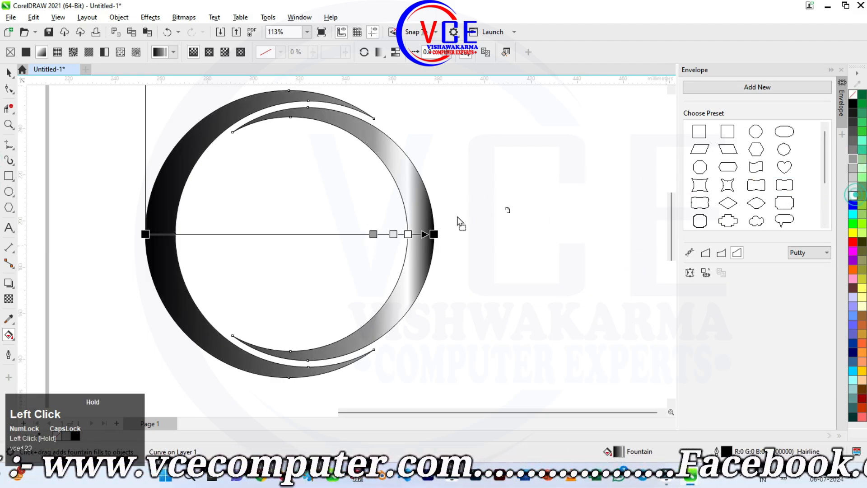
drag(347, 233, 347, 234)
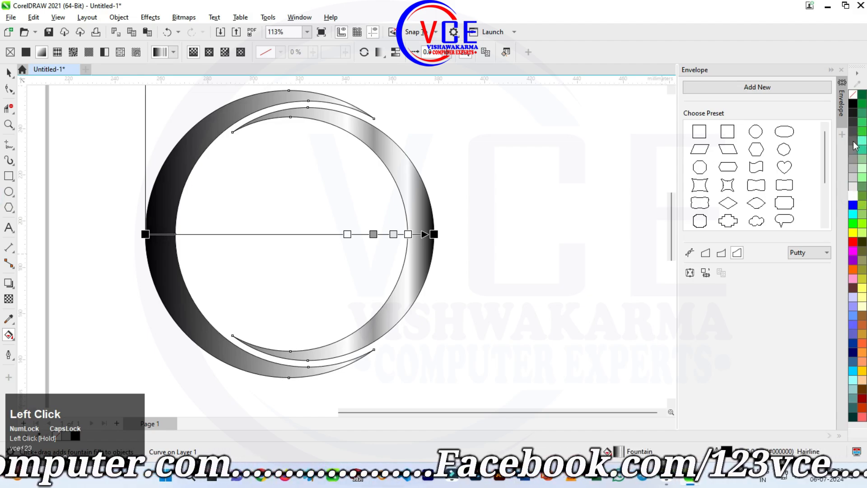
drag(854, 146, 324, 235)
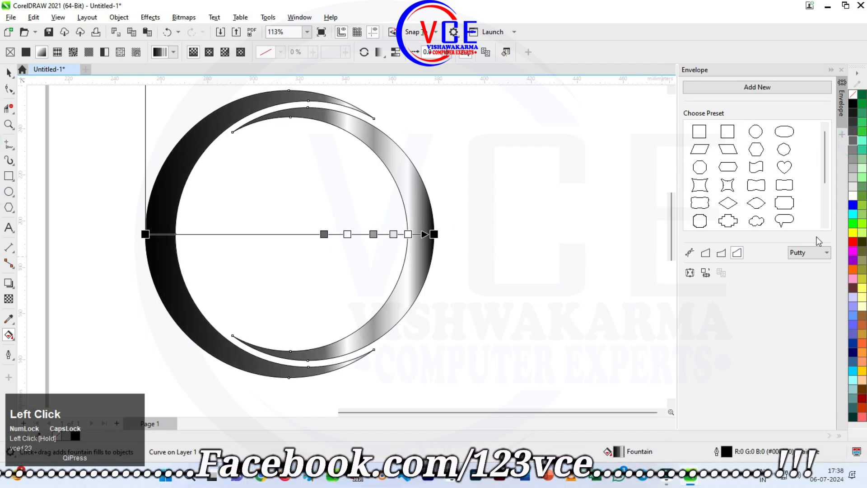
Continue the ring's gradient leftward with light gray, near-black, white, light gray, dark gray and white color stops
drag(853, 187, 298, 234)
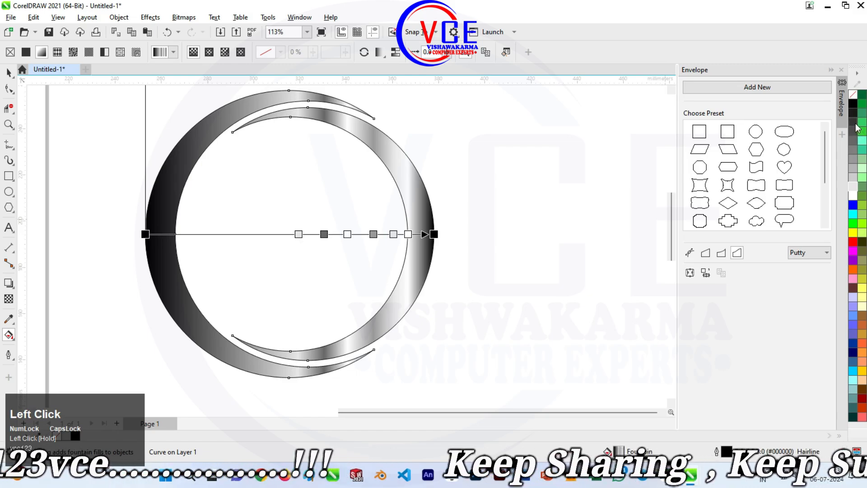
drag(354, 231, 252, 235)
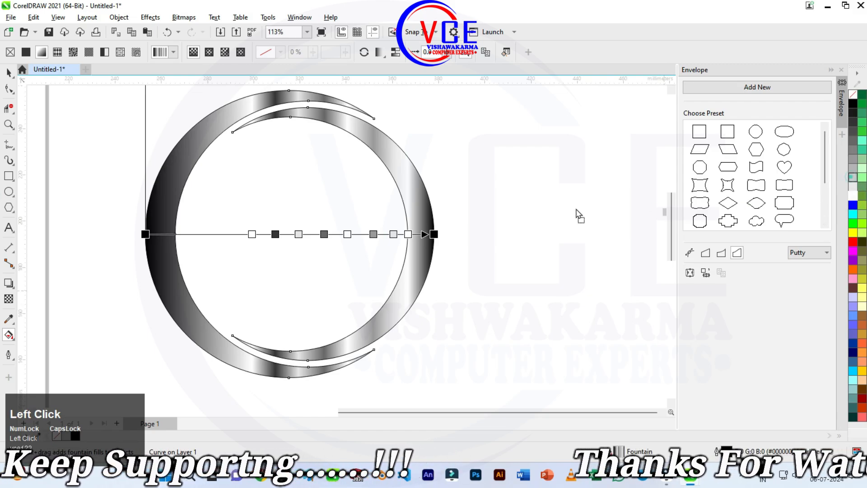
drag(579, 216, 226, 234)
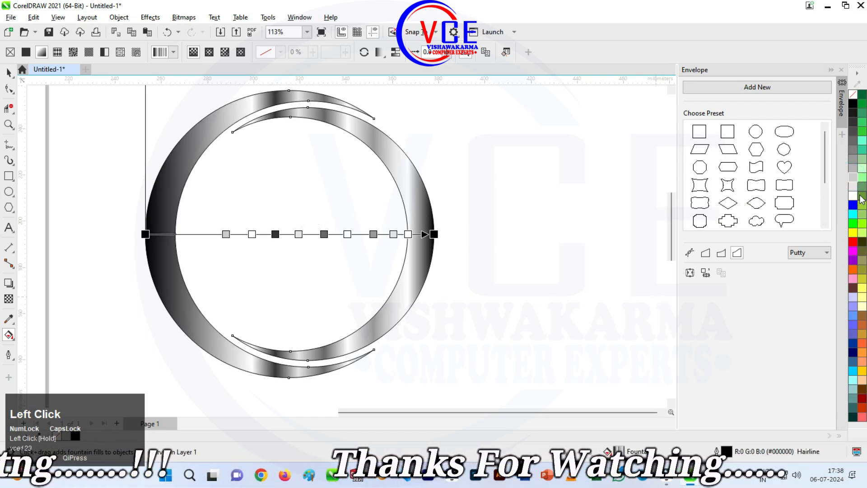
drag(853, 186, 200, 234)
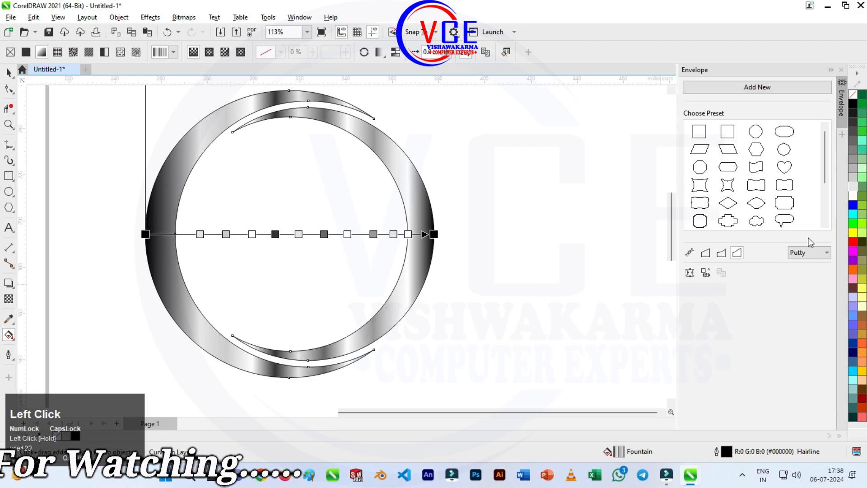
drag(852, 196, 172, 235)
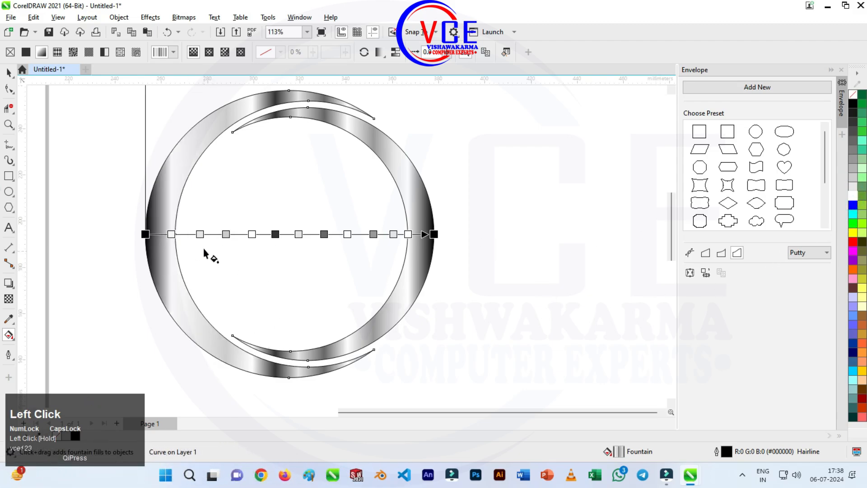
drag(852, 139, 200, 235)
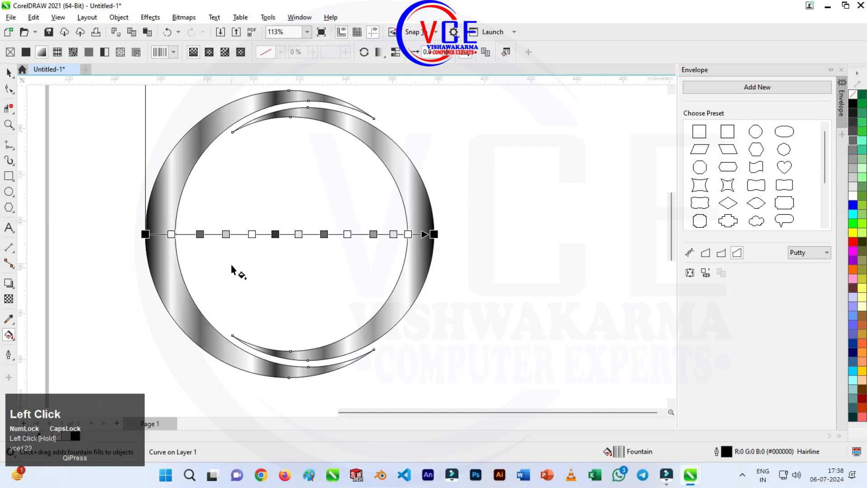
Apply the Plastic texture effect to the ring with highlight 96, depth 15, smoothness 100 and light direction 5°
scroll(389, 316, down, 1)
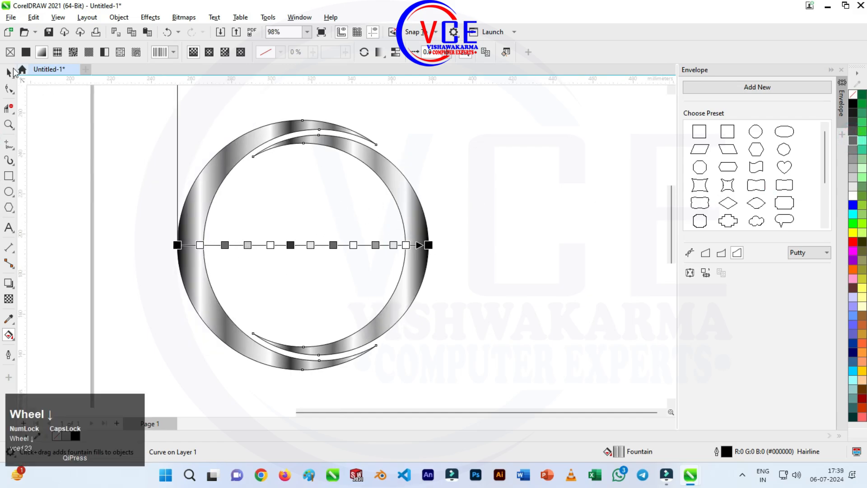
click(9, 72)
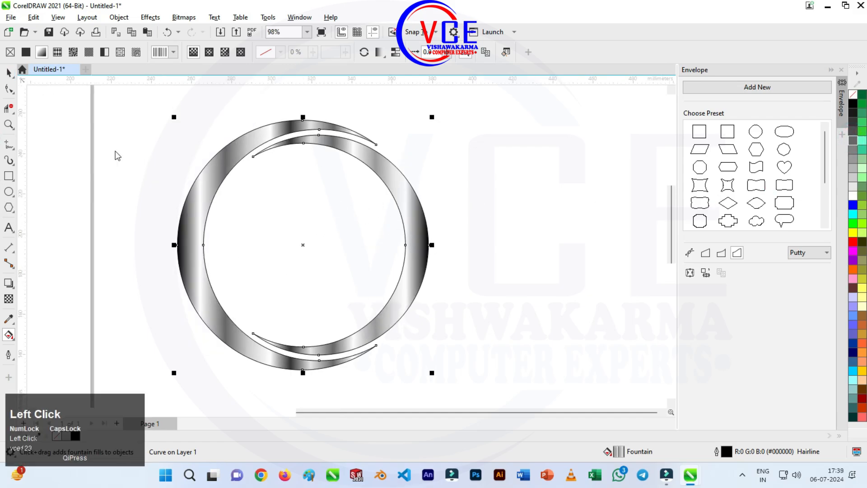
click(144, 19)
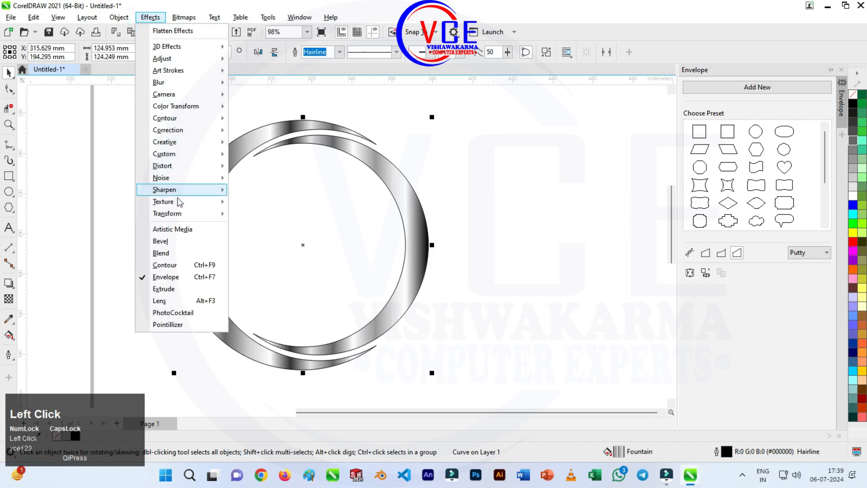
mouse_move(179, 202)
click(255, 240)
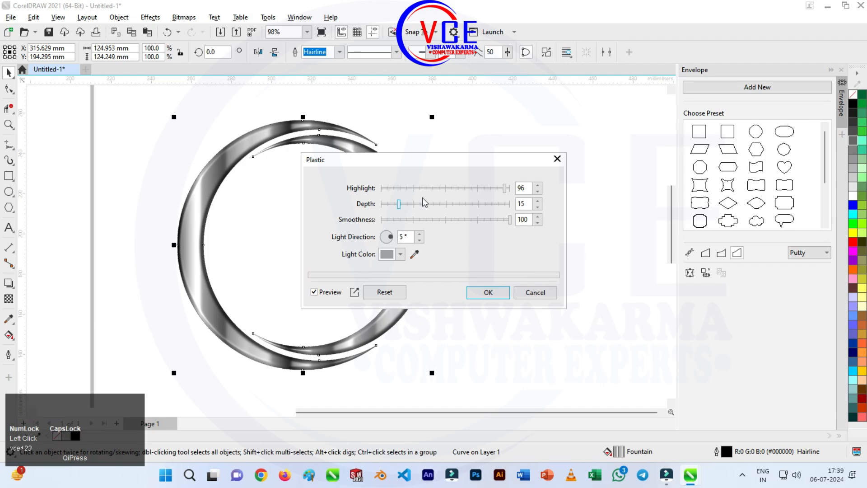
drag(443, 163, 545, 124)
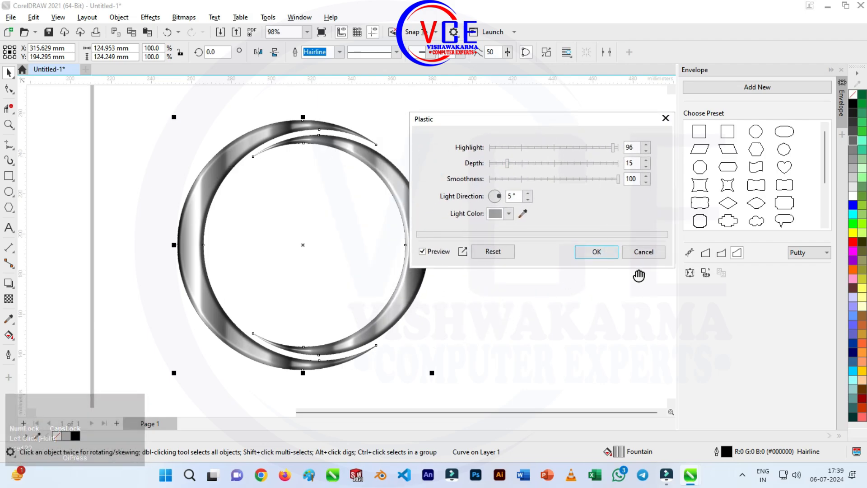
click(637, 149)
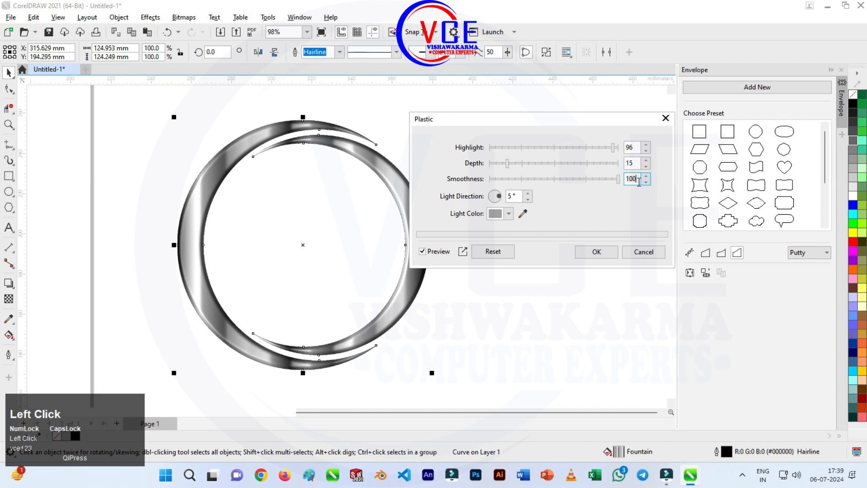
click(604, 249)
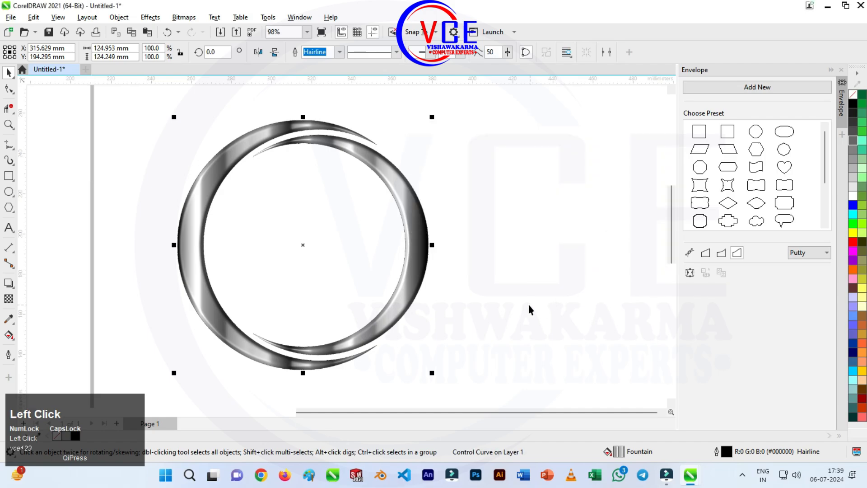
Add the artistic text "ROHINI" to the right of the ring and enlarge it proportionally to about 124 mm wide
scroll(145, 131, down, 1)
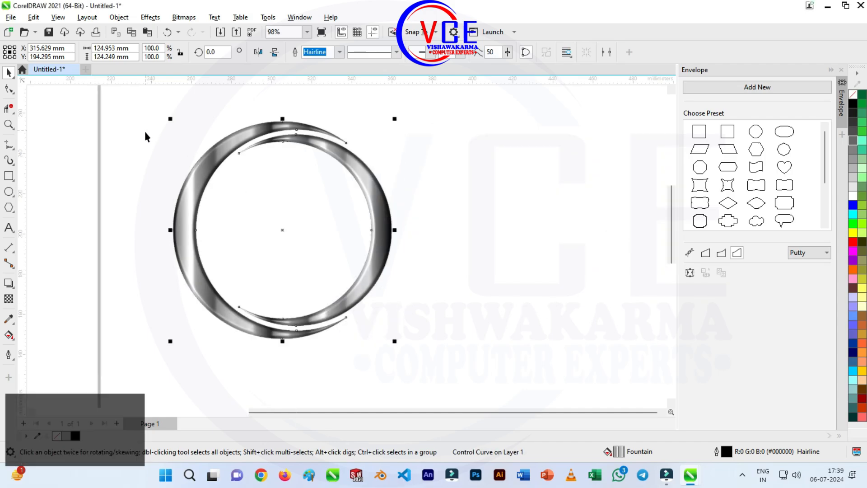
scroll(147, 137, down, 2)
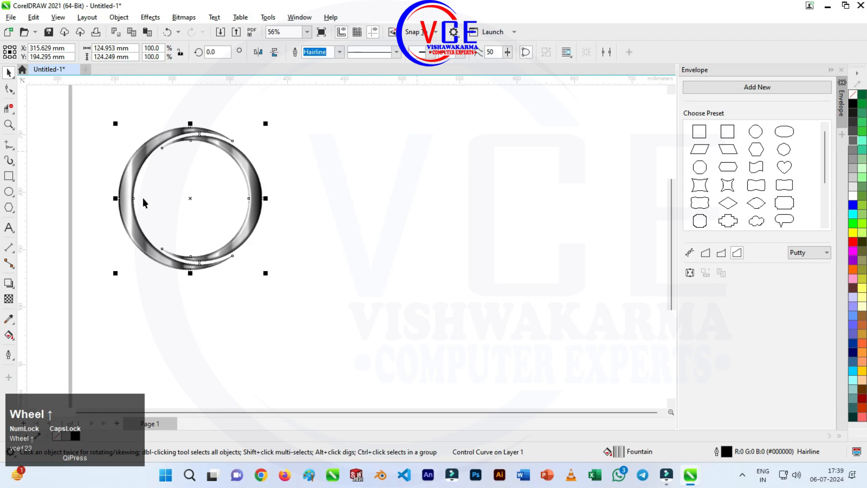
click(9, 228)
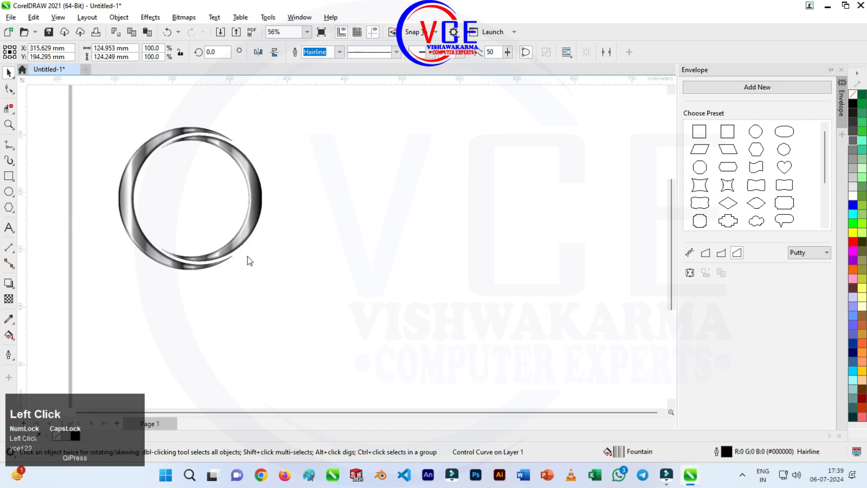
click(325, 205)
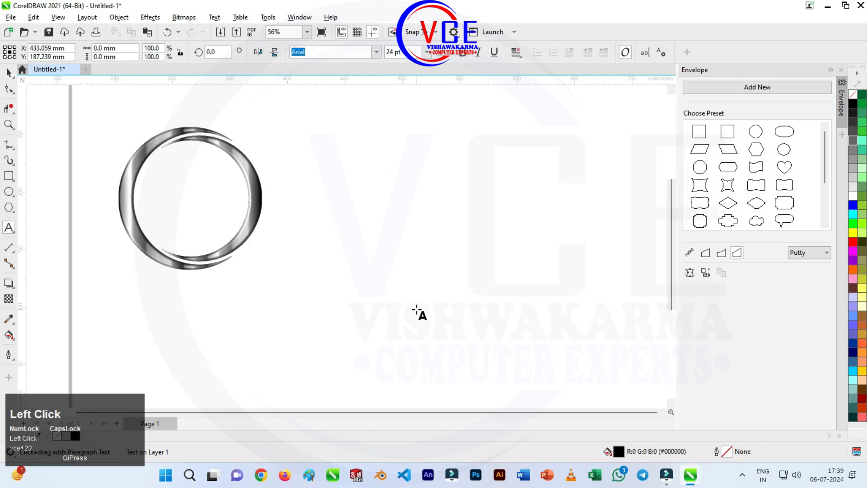
text(ROHINI)
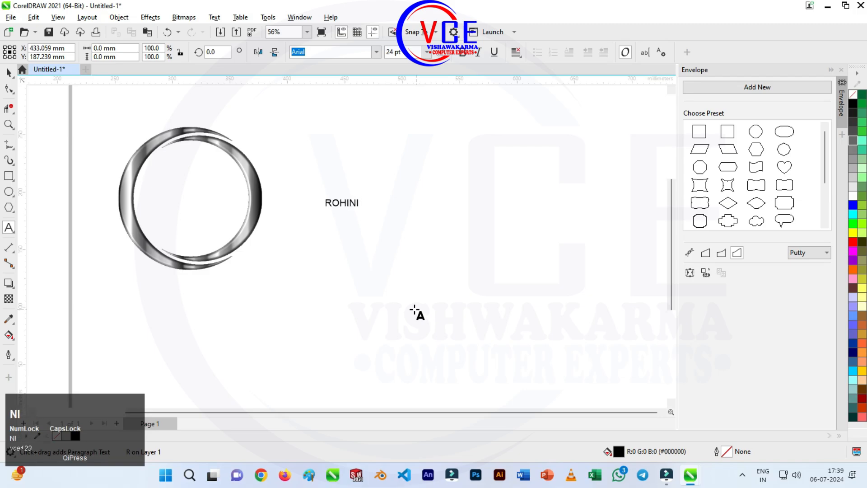
click(7, 73)
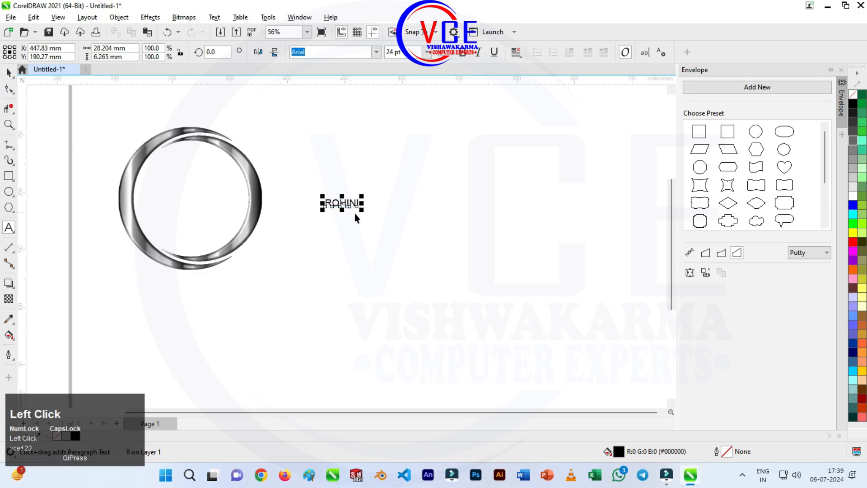
drag(362, 210, 477, 275)
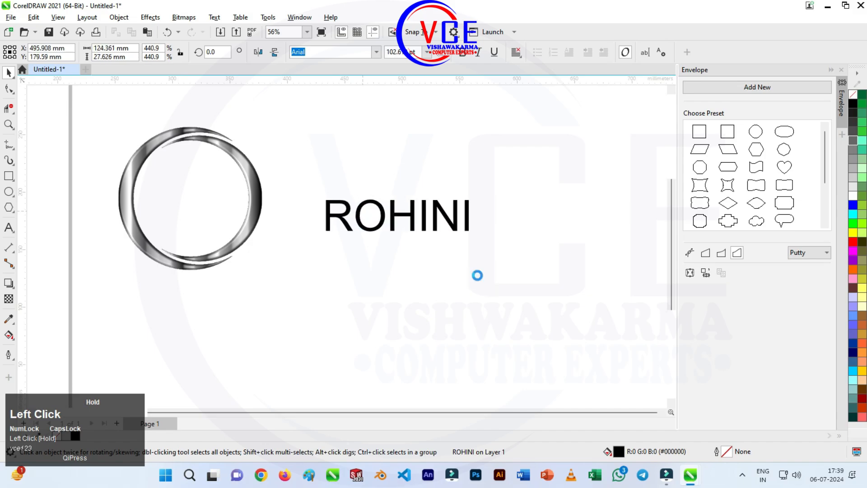
Set the logo text's font to Bernard MT Condensed and stretch it horizontally to about 168 mm wide
click(376, 52)
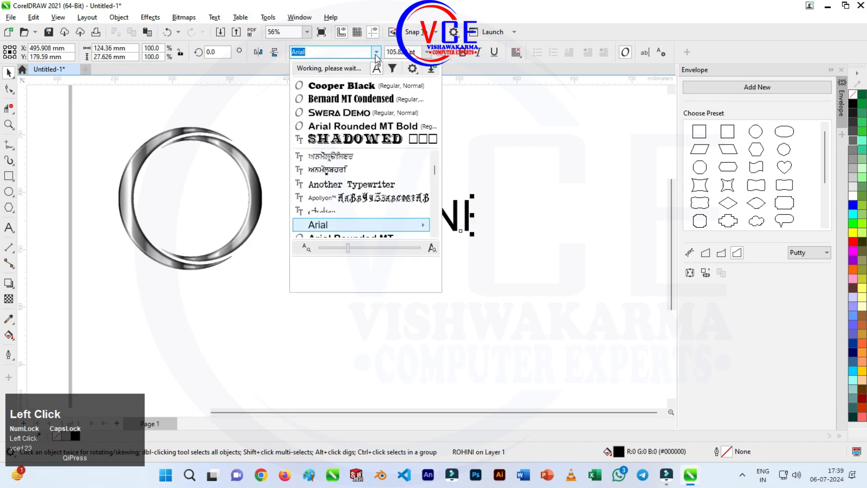
click(350, 98)
click(442, 207)
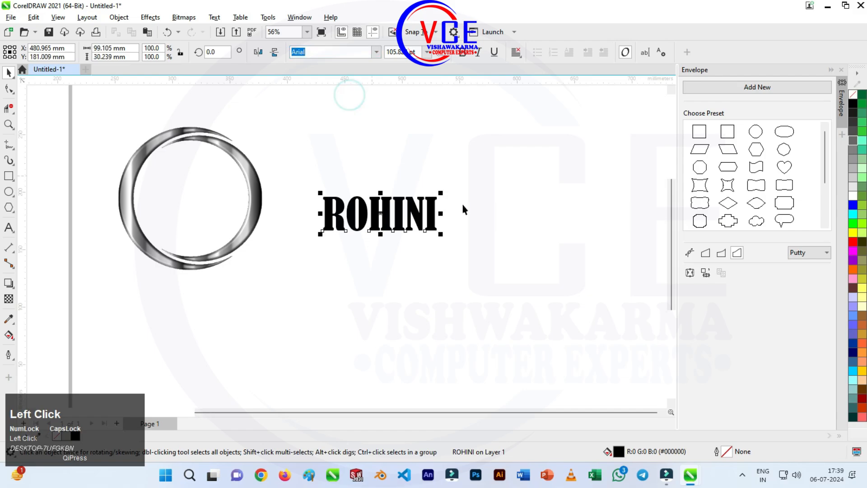
scroll(433, 202, up, 2)
drag(454, 221, 561, 228)
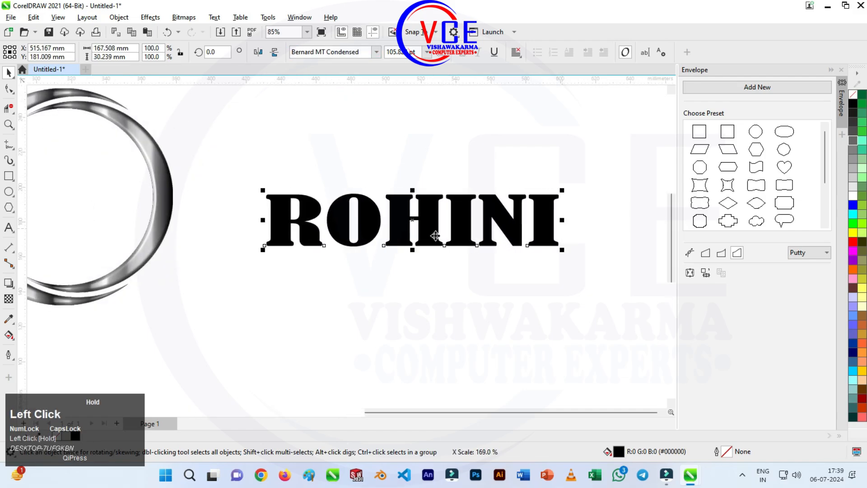
Move the logo text about 20 mm left and 6 mm down, closer to the ring
scroll(318, 210, down, 1)
scroll(317, 210, down, 1)
drag(375, 217, 356, 248)
Apply the striped black, gray and white fountain fill preset across the logo text and shift its white stop over the H slightly left
drag(12, 335, 45, 334)
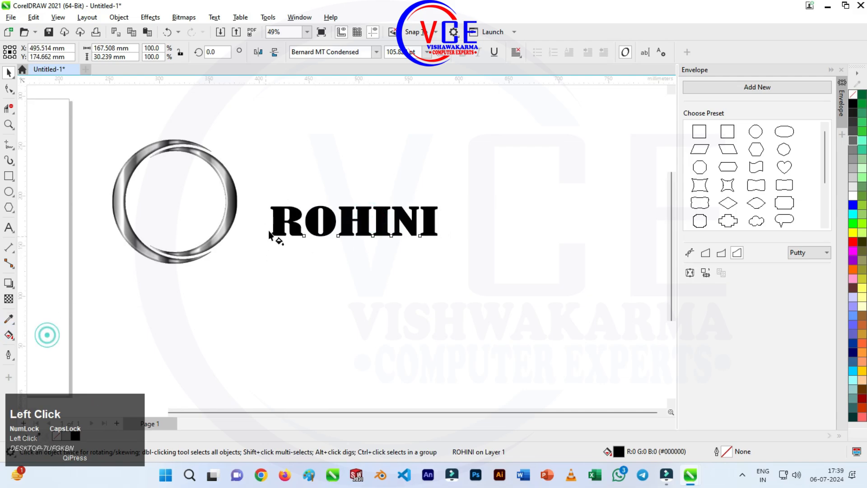
drag(270, 219, 435, 221)
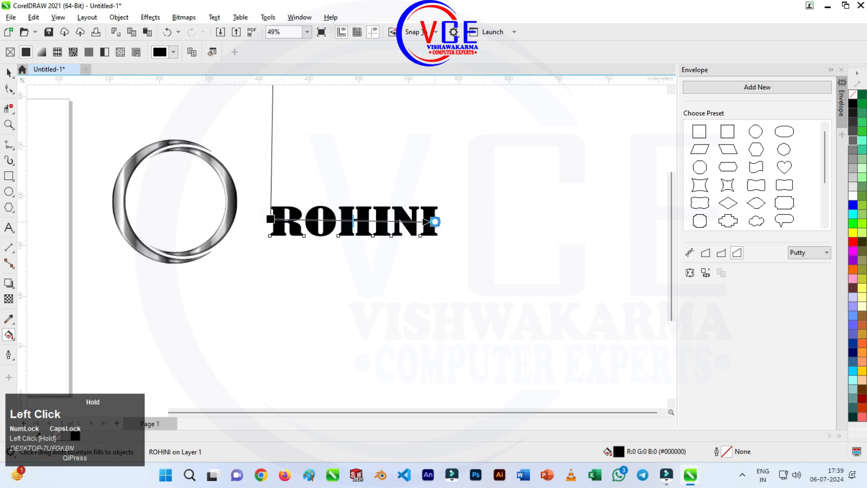
click(173, 52)
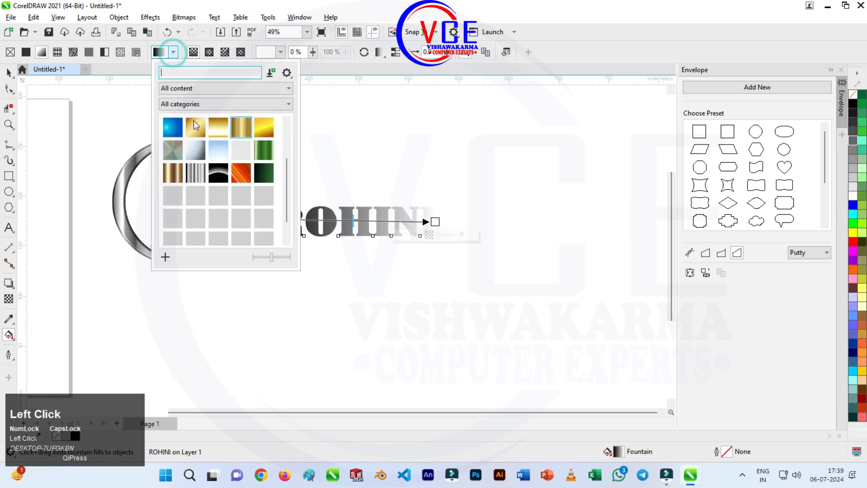
click(195, 173)
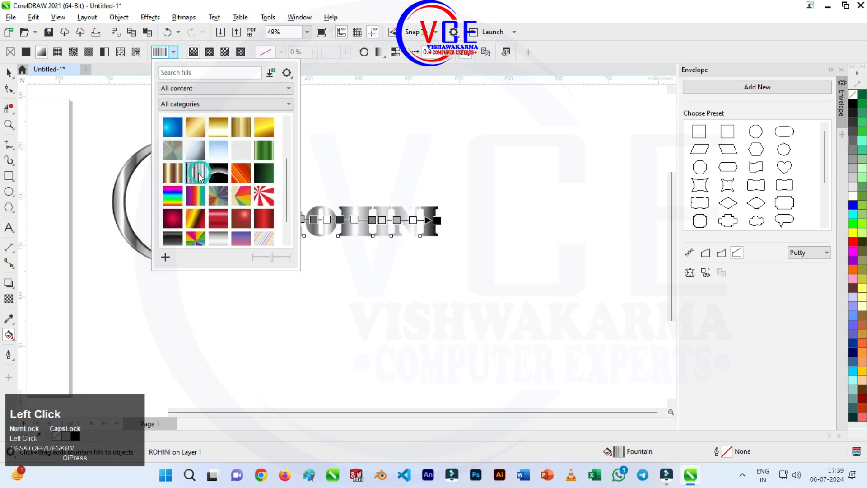
scroll(356, 219, up, 3)
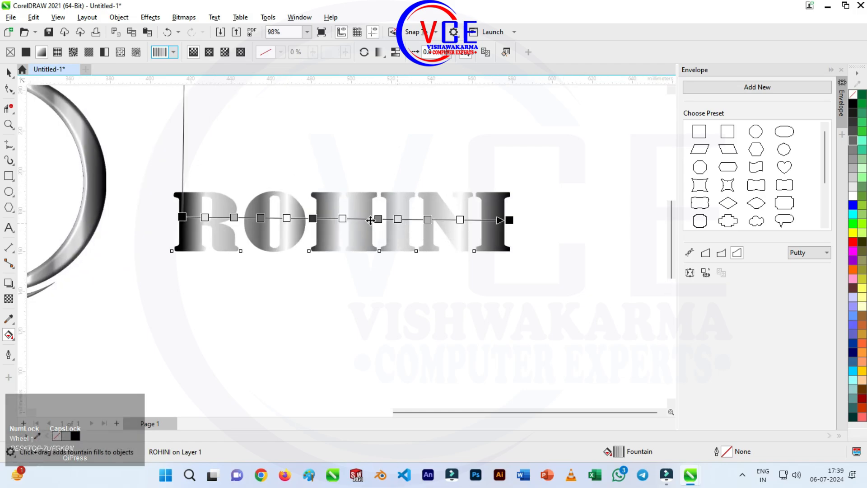
drag(342, 220, 333, 221)
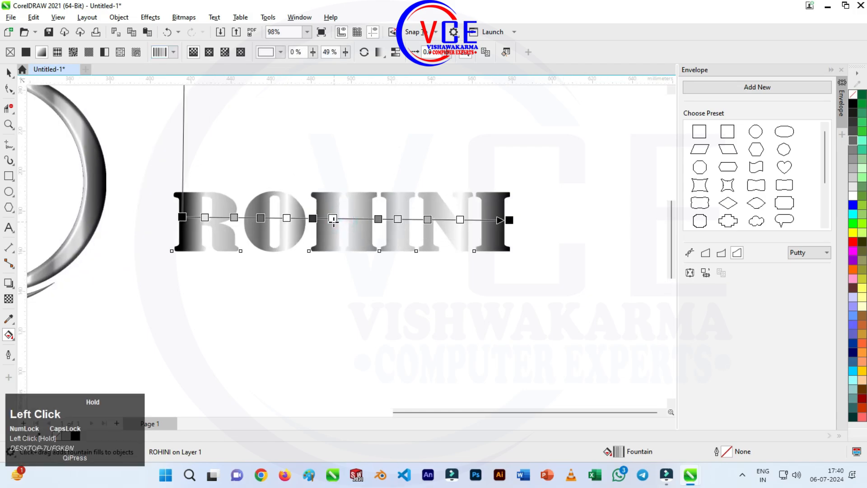
Add a gray and a light gray gradient stop over the H's right half and shift the R's gray stop to 14%
double_click(376, 219)
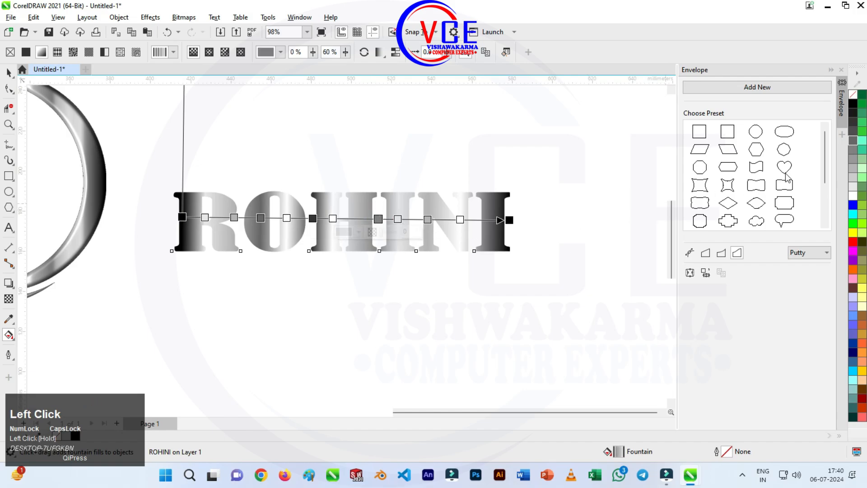
drag(856, 163, 350, 217)
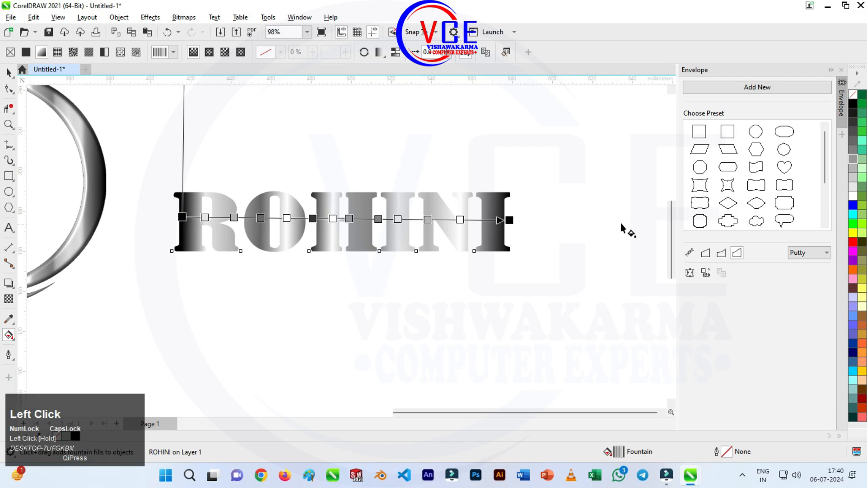
drag(853, 189, 369, 220)
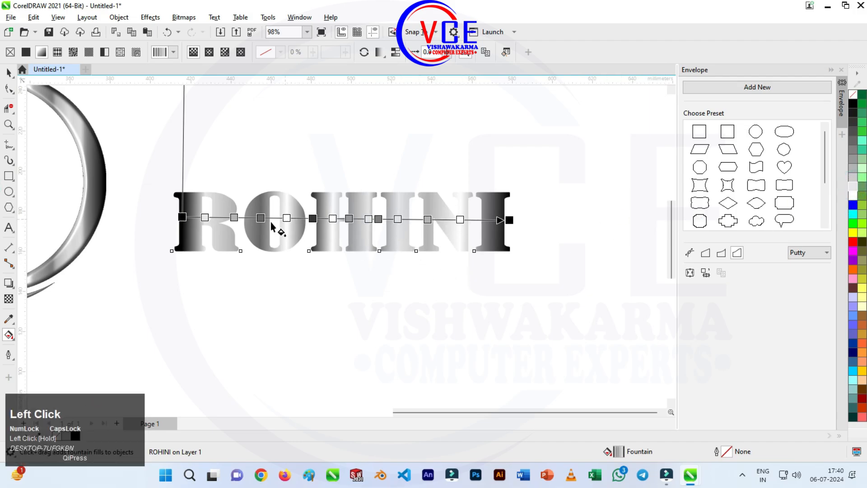
drag(232, 218, 227, 217)
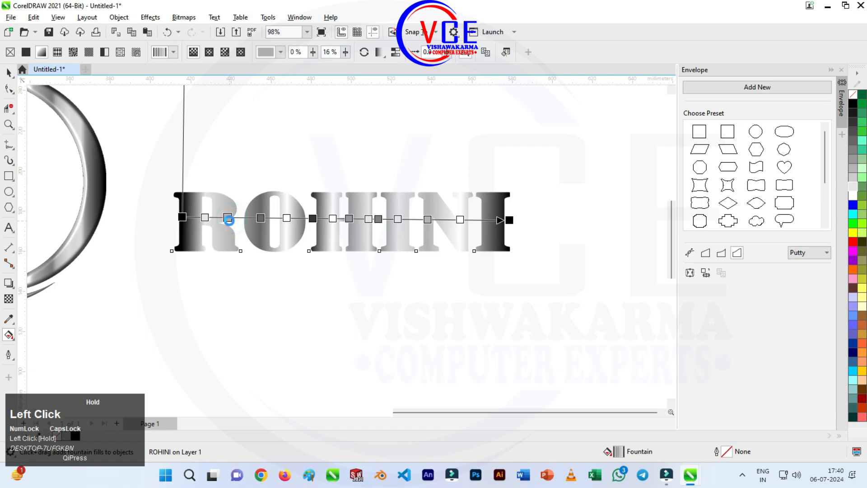
Stretch the logo text vertically to about 37.7 mm high
click(9, 72)
scroll(461, 209, down, 2)
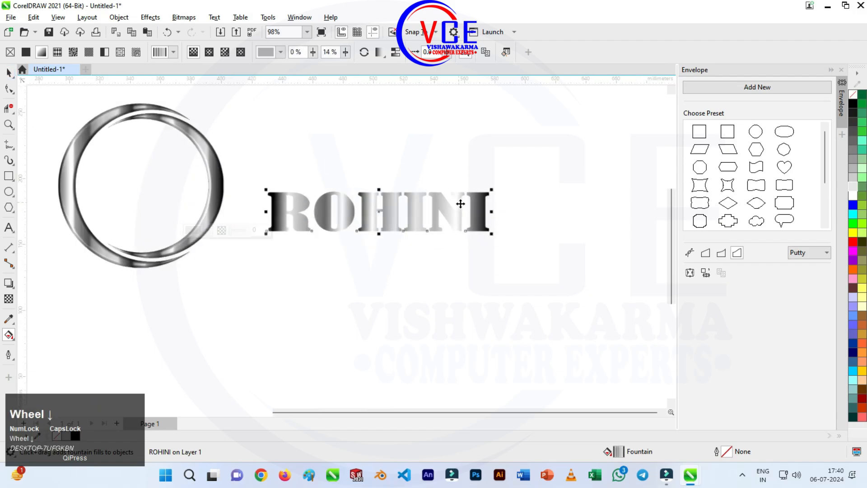
mouse_move(389, 231)
mouse_down()
mouse_move(389, 247)
mouse_move(391, 241)
mouse_up()
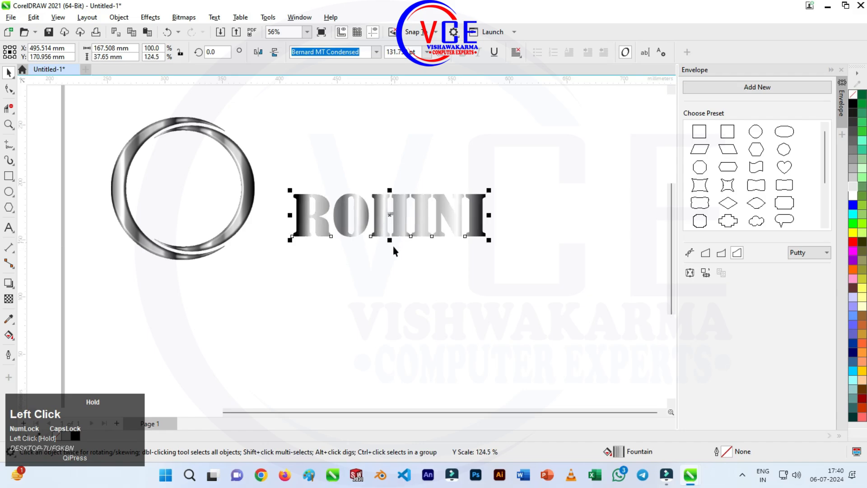
Apply the Plastic texture with highlight 96, depth 15, smoothness 100 and light direction 5° to the text, then move it about 14.5 mm left and 6 mm down
click(150, 17)
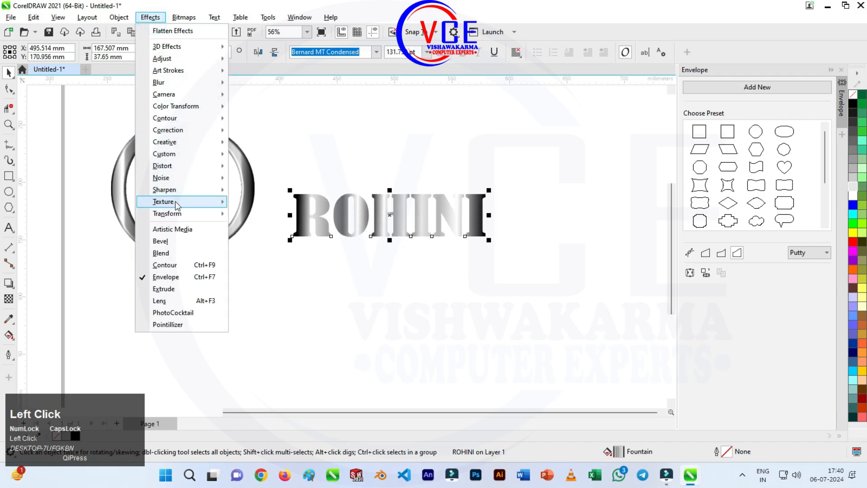
mouse_move(171, 201)
click(273, 240)
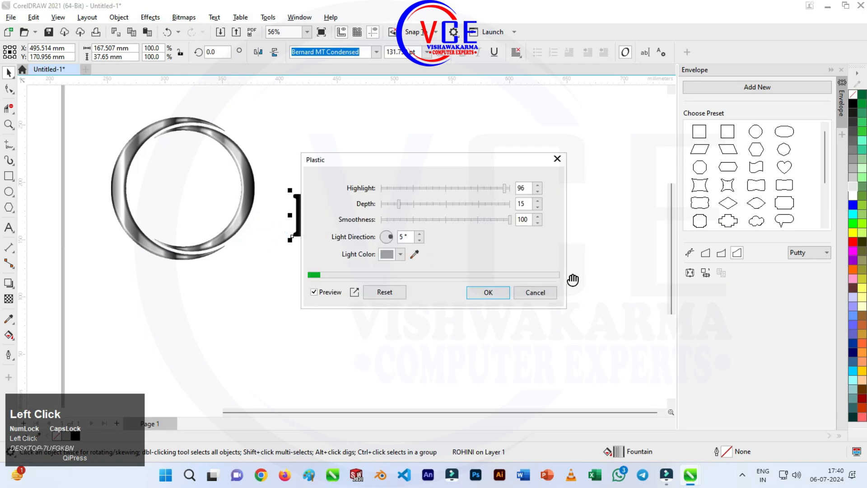
drag(467, 161, 586, 109)
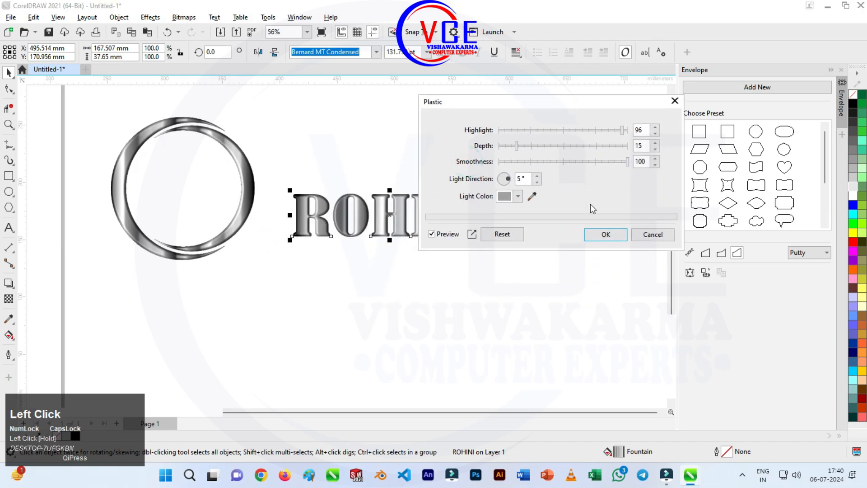
click(605, 235)
scroll(436, 212, down, 1)
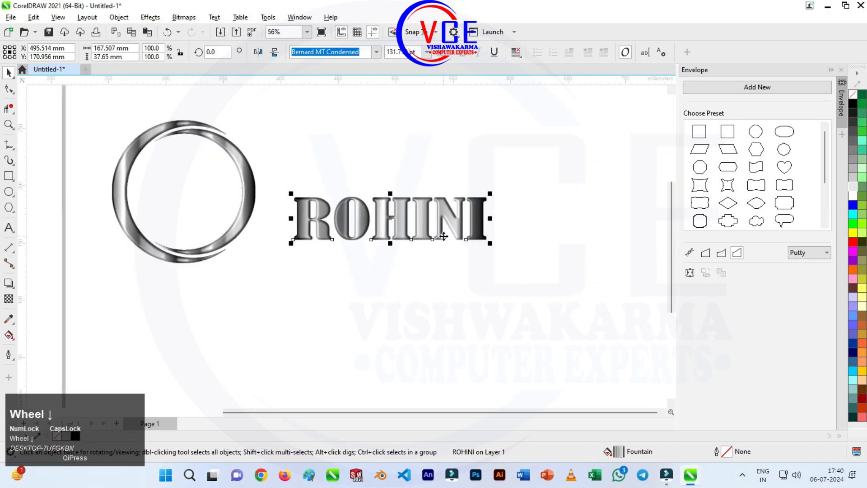
drag(407, 219, 391, 226)
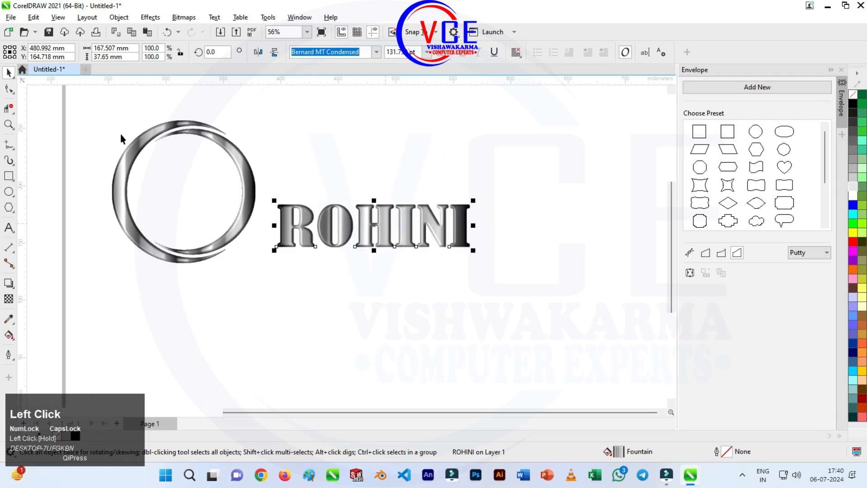
Stretch the metallic ring horizontally to about 240 mm wide and move it so it surrounds the logo text
drag(144, 153, 268, 268)
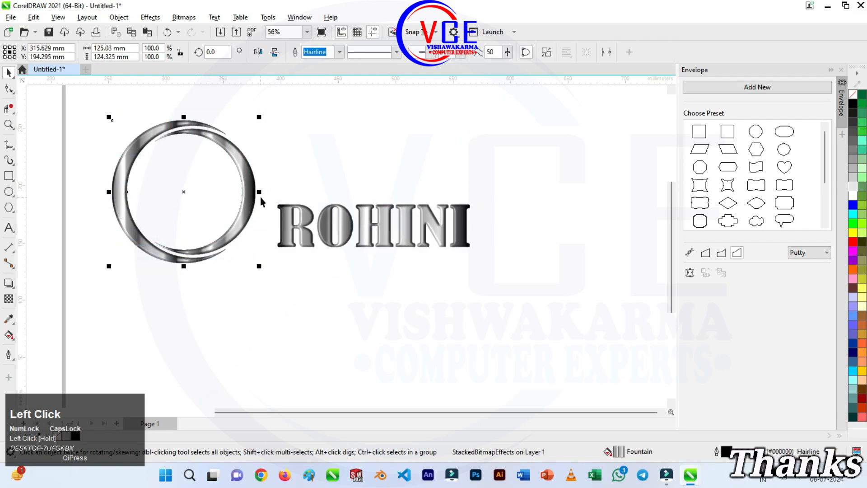
drag(259, 192, 388, 194)
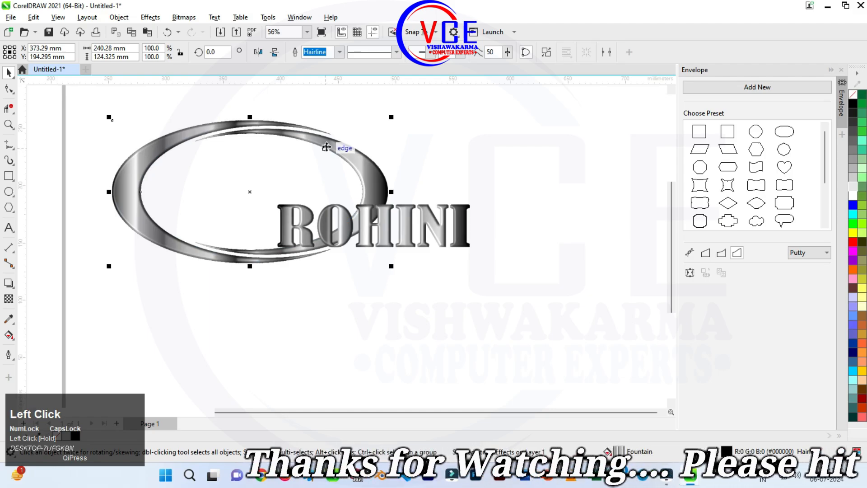
drag(327, 146, 447, 180)
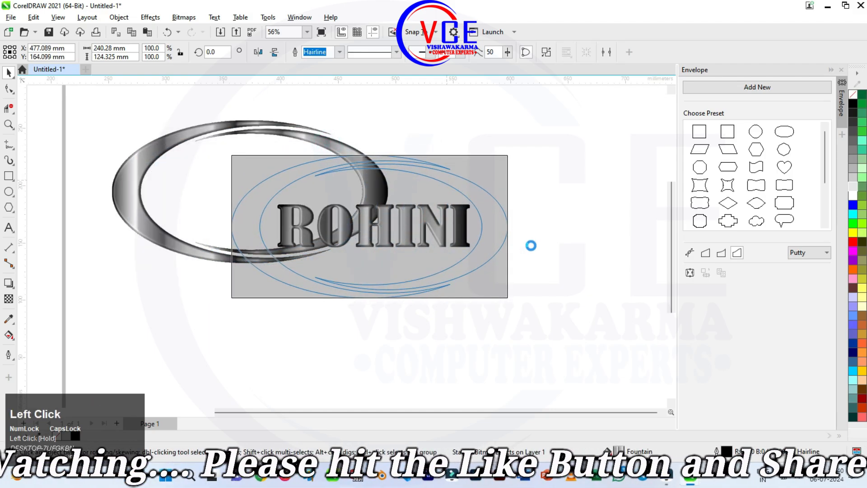
Rotate the oval ring about 8° clockwise and shift the logo text about 2 mm left inside it
scroll(493, 228, up, 2)
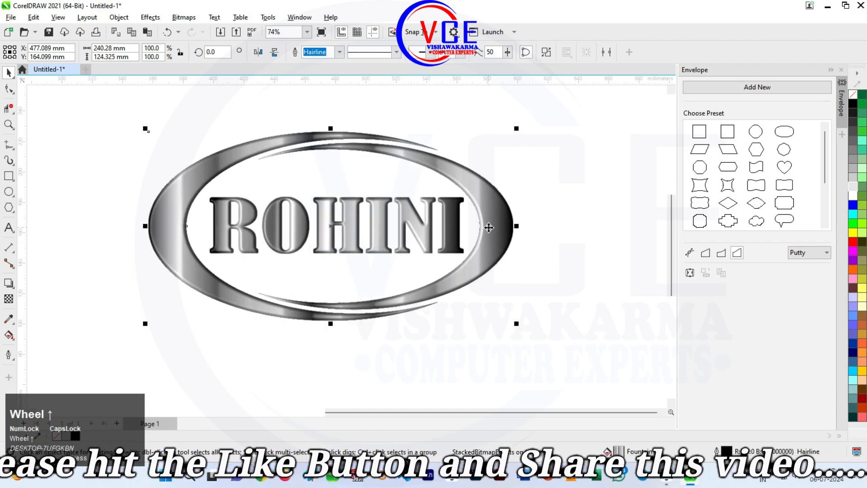
click(483, 190)
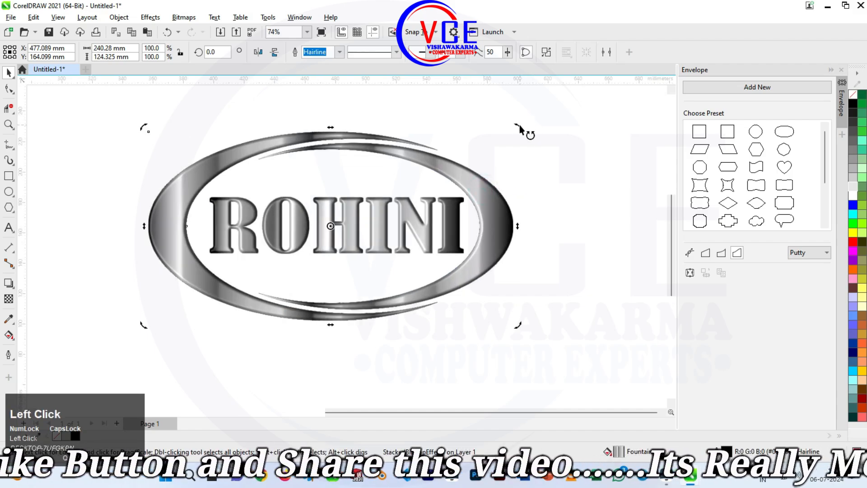
drag(520, 126, 542, 152)
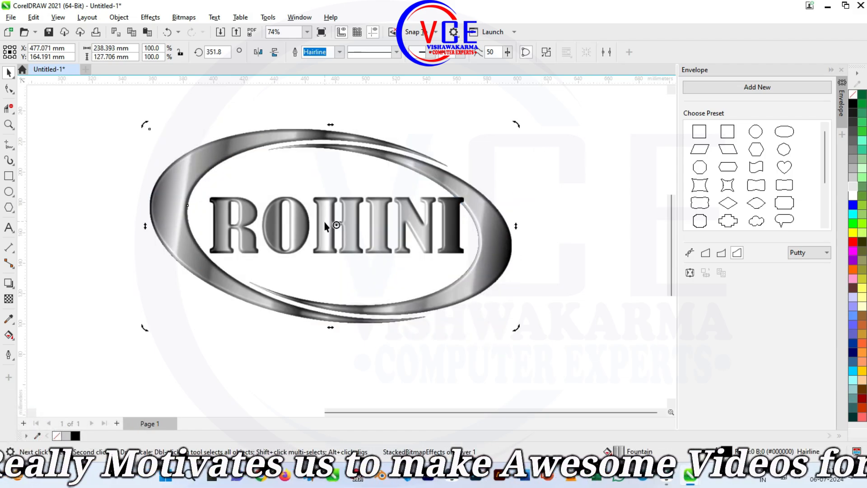
click(202, 287)
click(273, 230)
drag(274, 229, 271, 231)
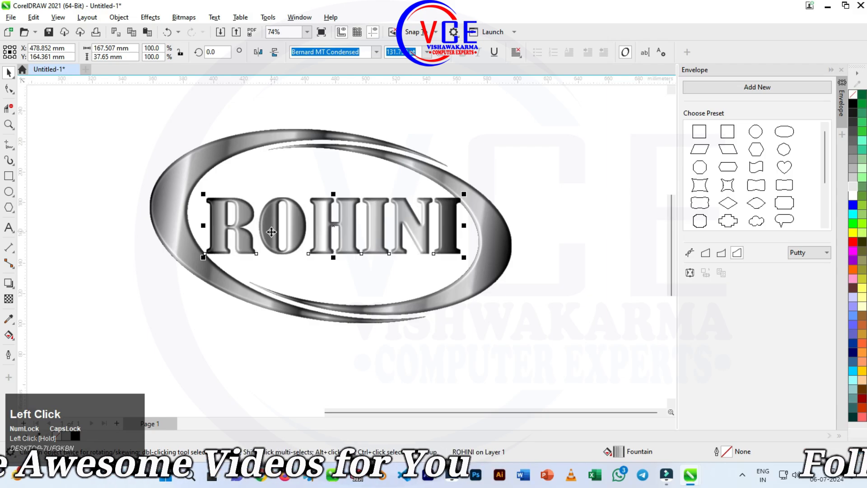
Group the oval ring and the logo text
scroll(334, 180, down, 2)
drag(173, 124, 479, 331)
right_click(362, 201)
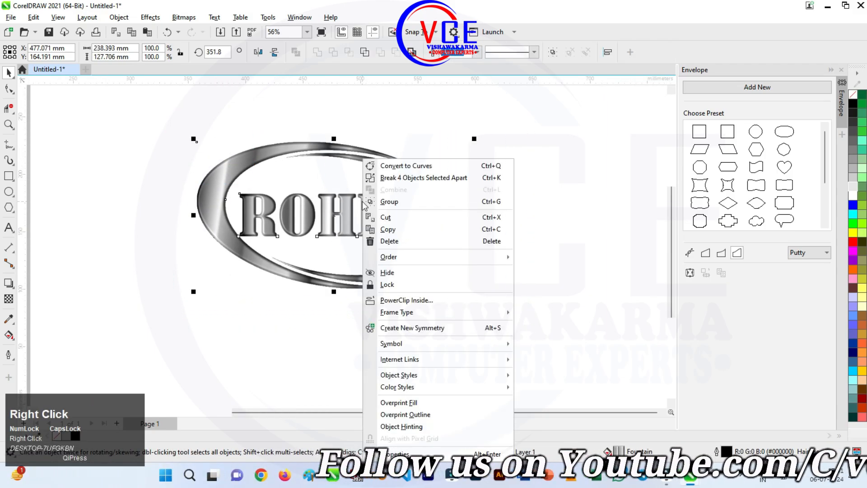
click(387, 201)
Draw a rectangle about 497 by 270 mm over the logo and give it a horizontal black-to-white linear fountain fill
scroll(209, 185, down, 1)
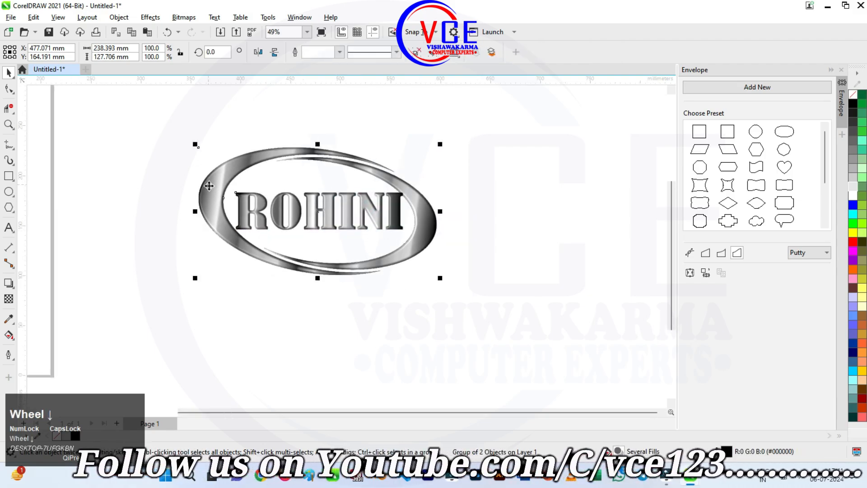
scroll(406, 209, down, 1)
scroll(453, 212, up, 1)
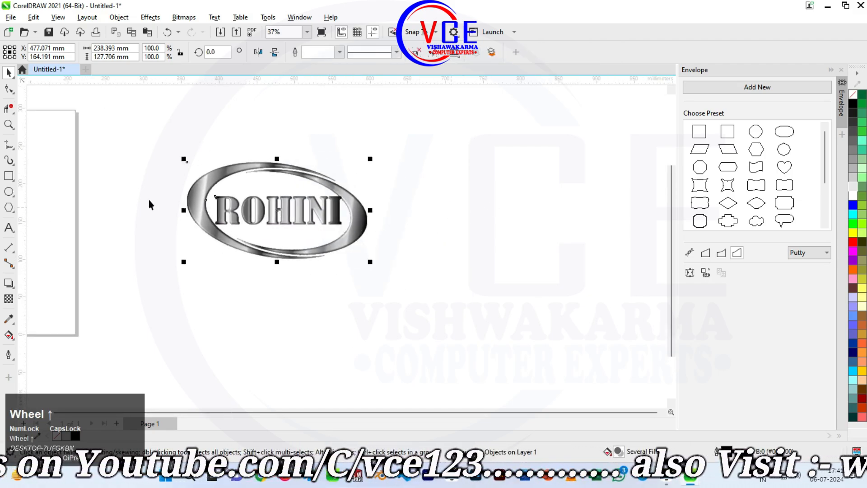
key(F6)
mouse_move(173, 144)
mouse_down()
mouse_move(307, 284)
mouse_move(537, 337)
mouse_move(548, 349)
mouse_up()
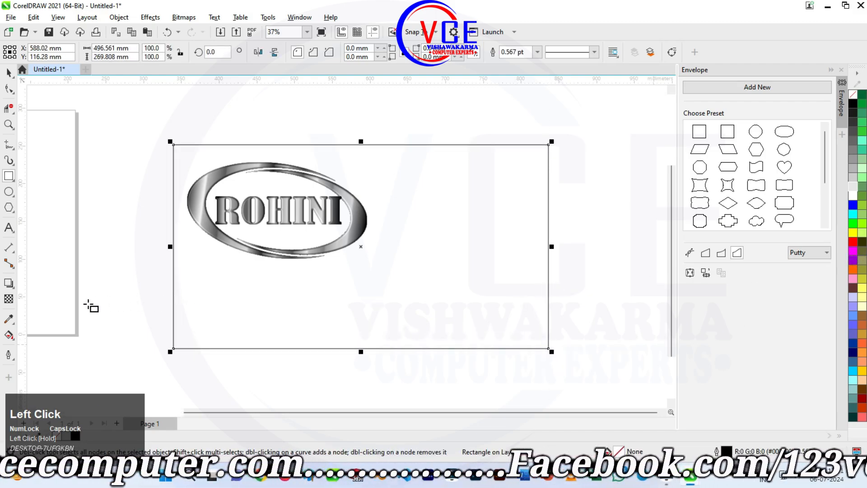
click(10, 334)
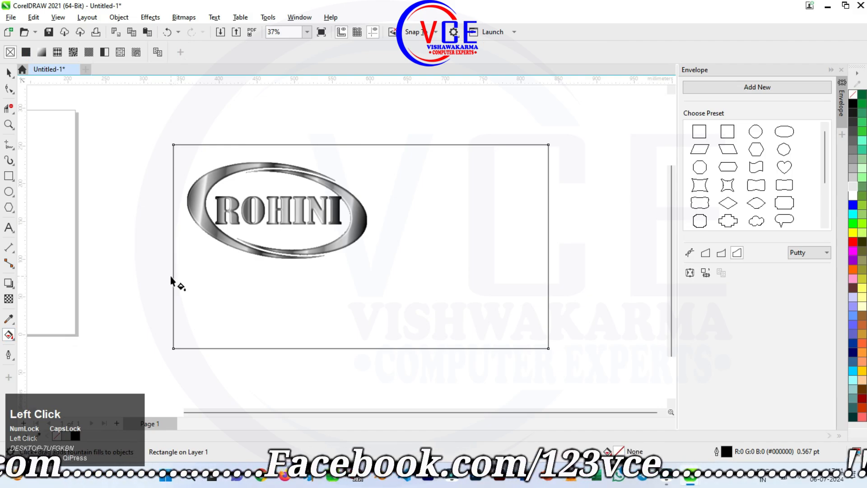
drag(173, 279, 547, 280)
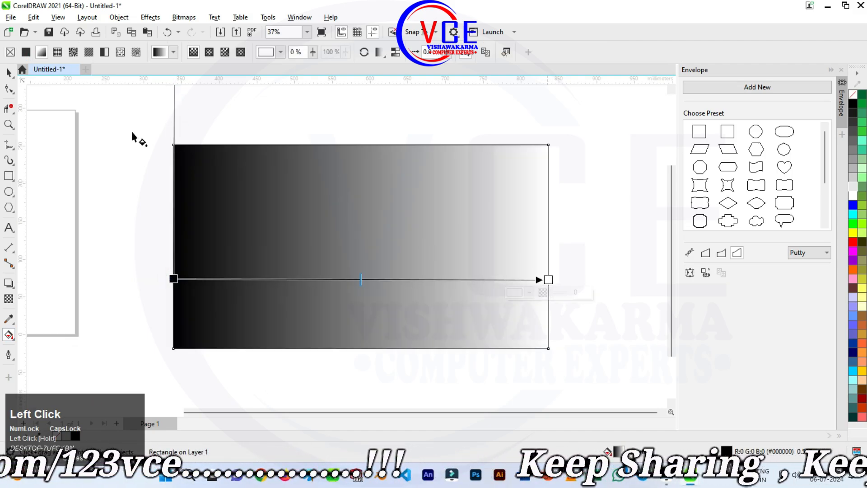
click(173, 52)
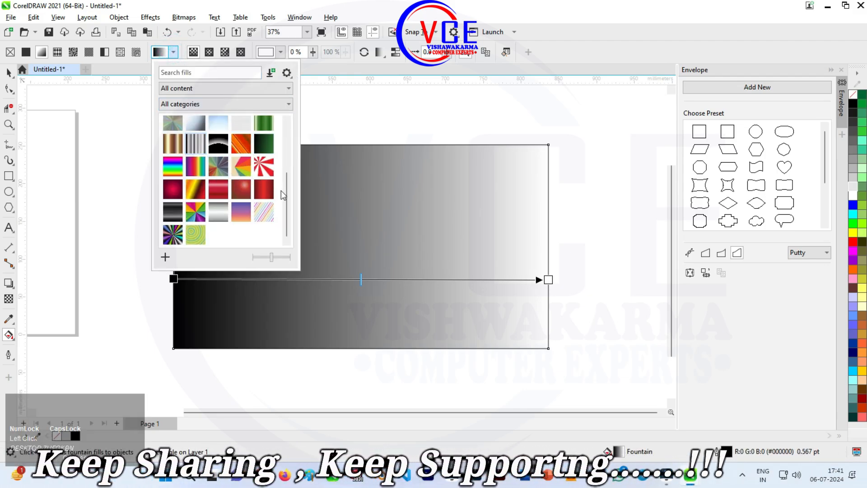
drag(287, 190, 292, 142)
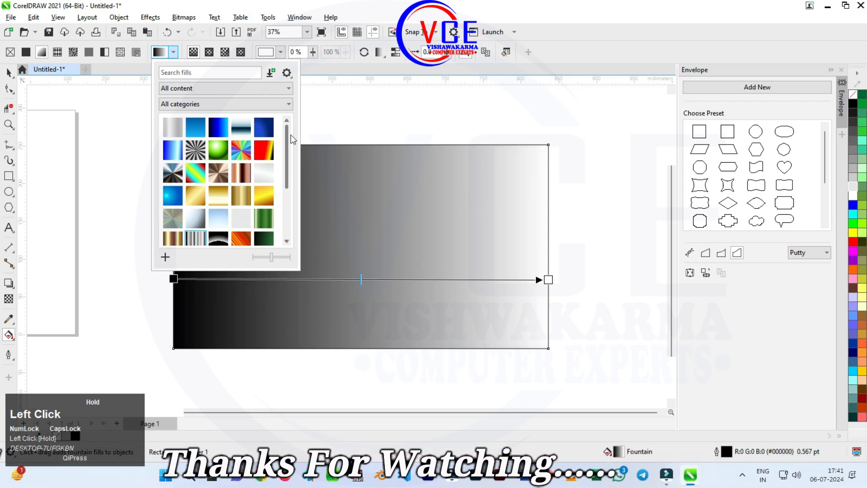
drag(291, 135, 300, 198)
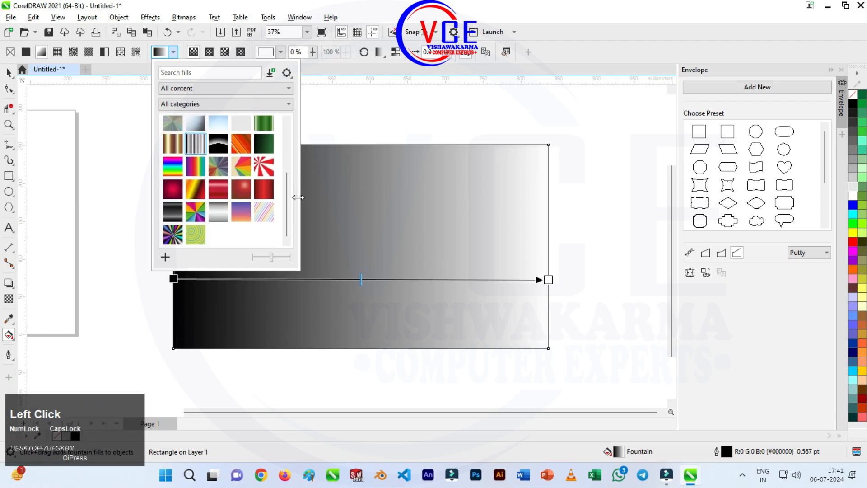
click(267, 194)
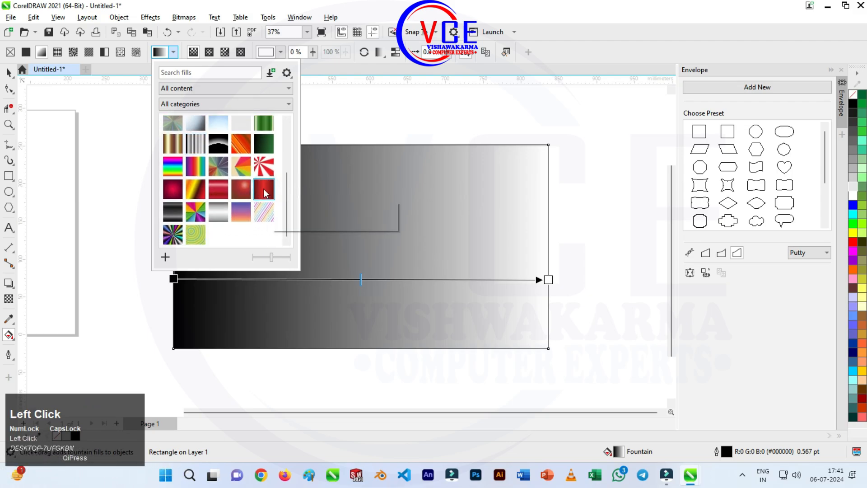
click(438, 199)
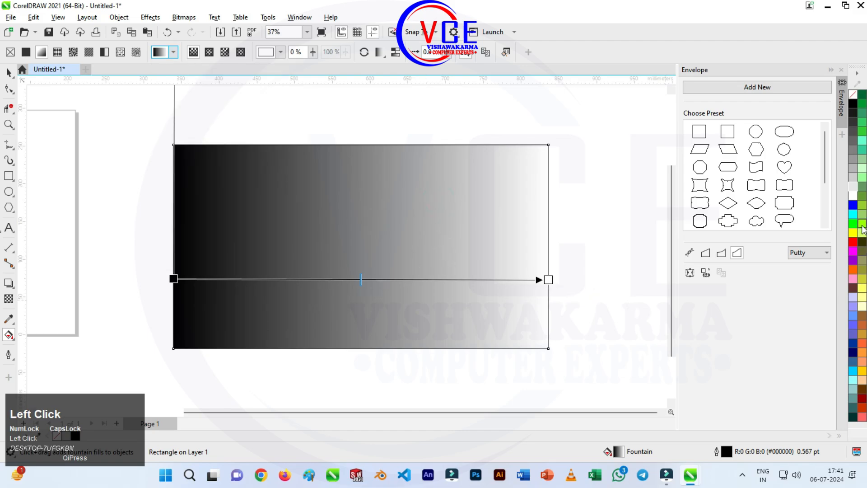
Set the start color of the rectangle's fountain fill to red and undo the uniform white fill
drag(853, 242, 175, 279)
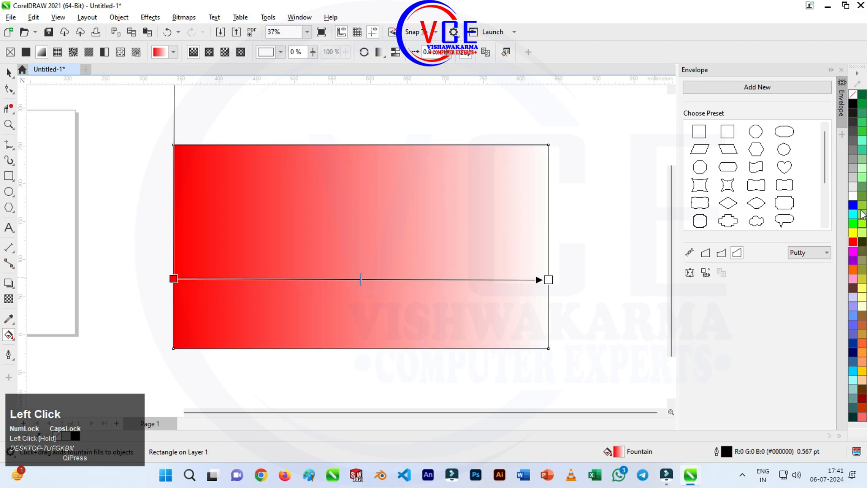
drag(853, 195, 312, 292)
key(ctrl+z)
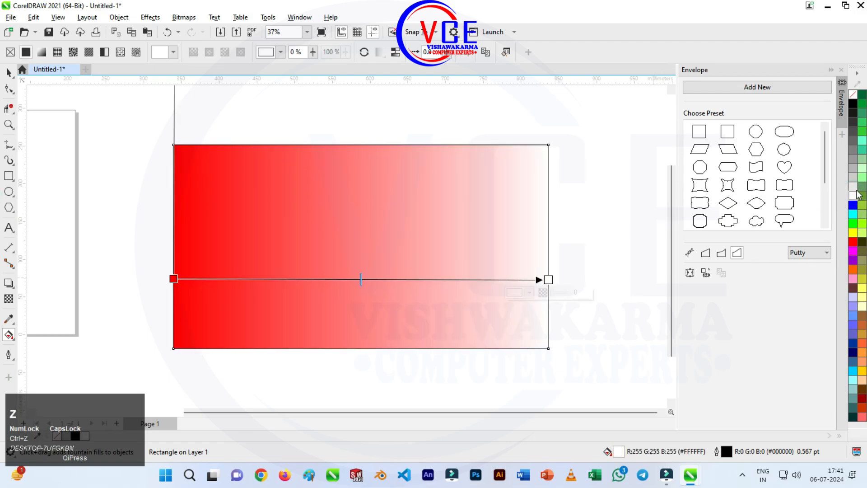
Add light gray, magenta, yellow and pale yellow stops along the rectangle's gradient between its red start and white end
drag(853, 188, 244, 279)
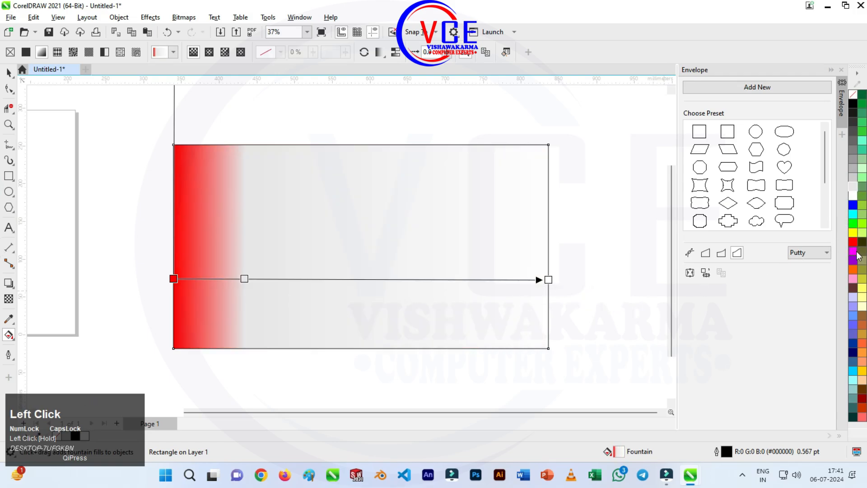
drag(856, 253, 334, 279)
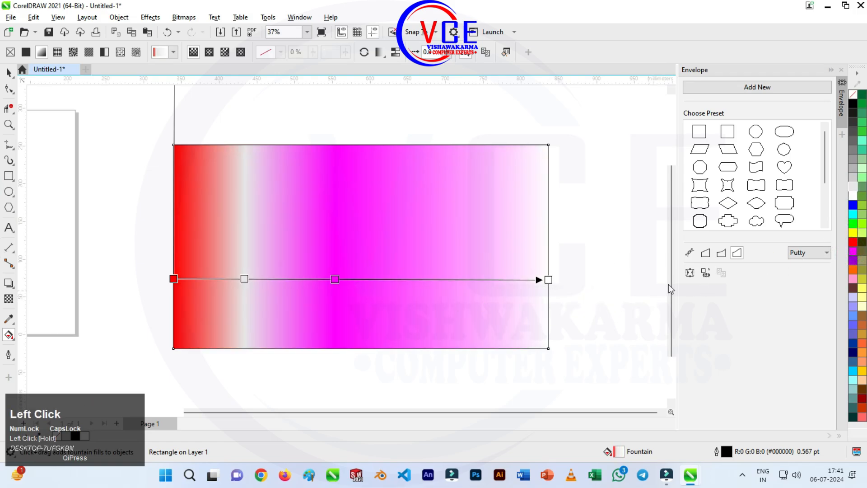
drag(853, 235, 394, 279)
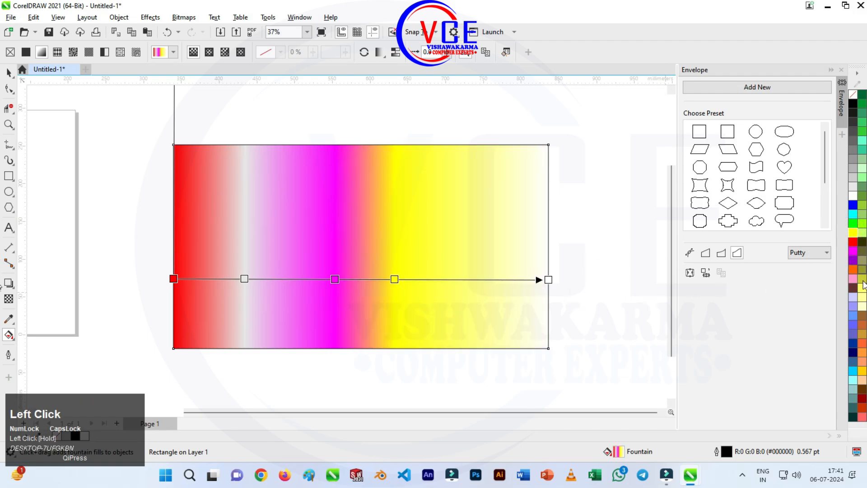
drag(863, 308, 470, 280)
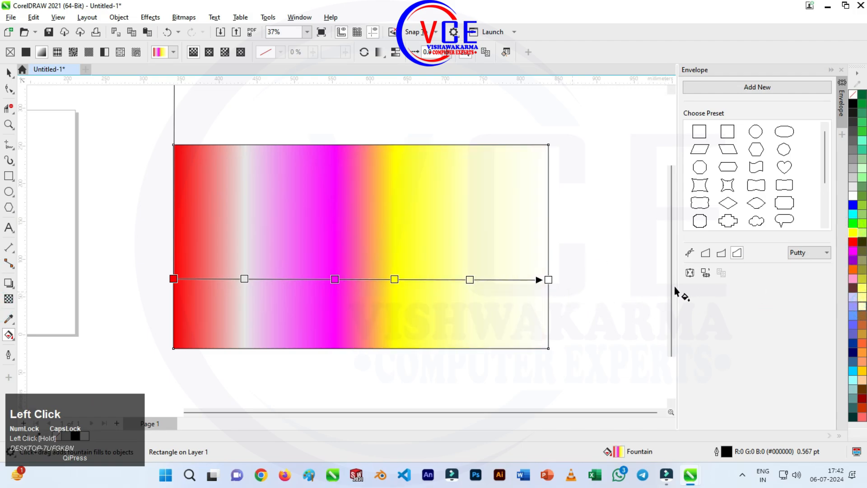
Set the end color of the rectangle's fountain fill to light blue and send the rectangle behind the logo
drag(599, 287, 546, 280)
click(9, 72)
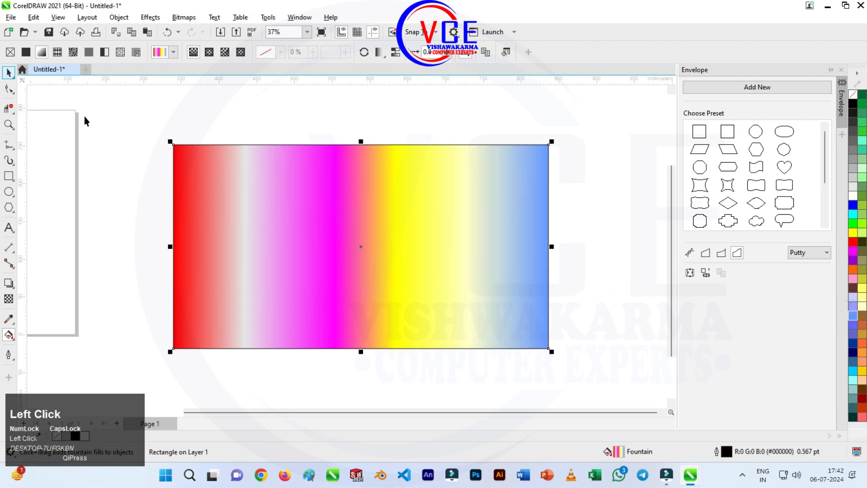
right_click(305, 178)
click(420, 229)
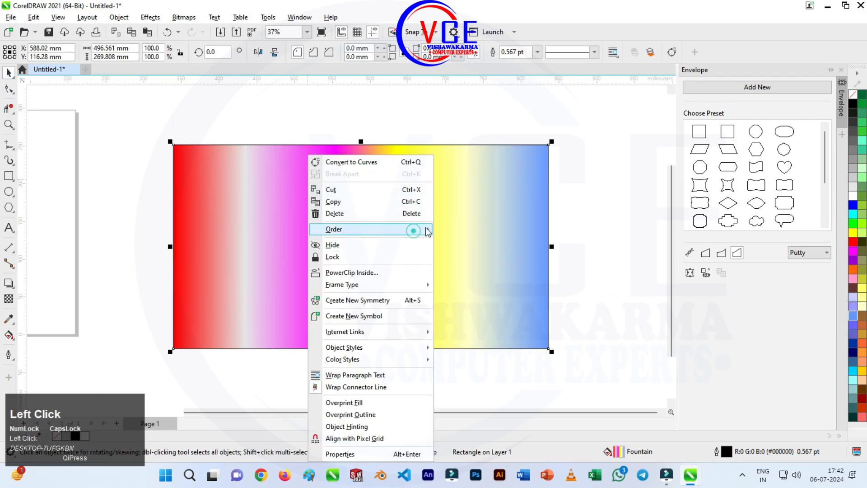
click(497, 239)
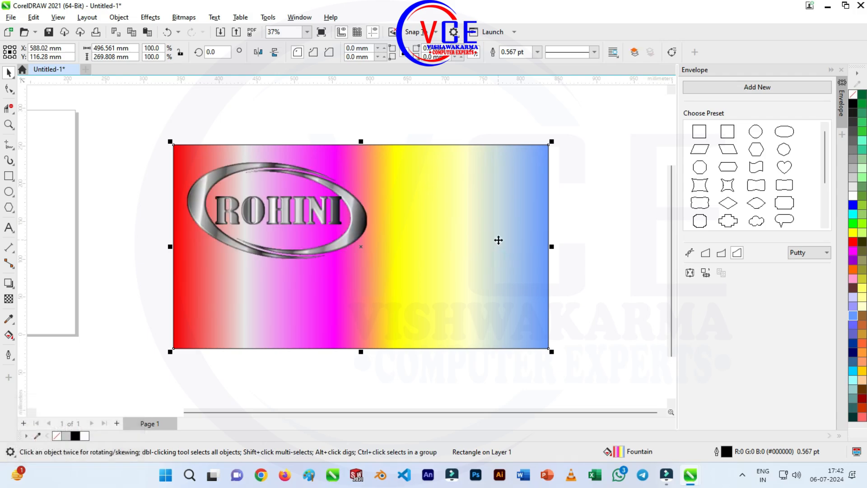
Redirect the rectangle's fountain fill to run vertically from red to blue, extending both ends beyond the rectangle's upper and lower edges
scroll(423, 226, up, 1)
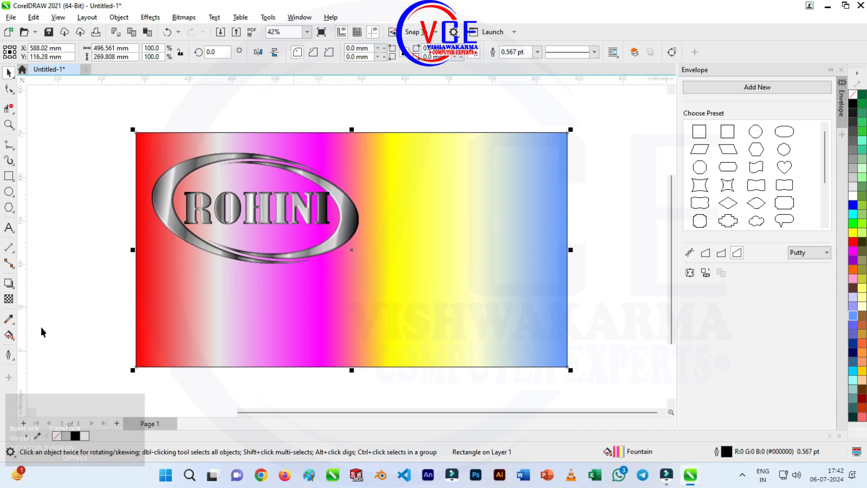
click(9, 335)
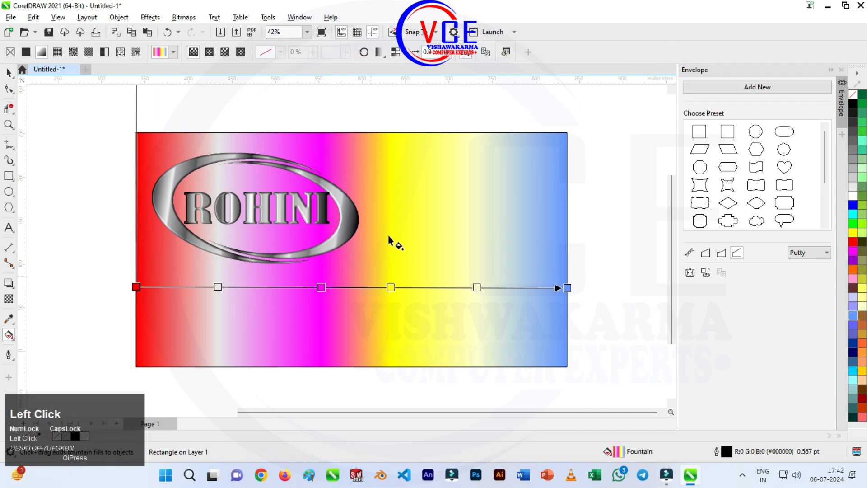
drag(381, 133, 384, 366)
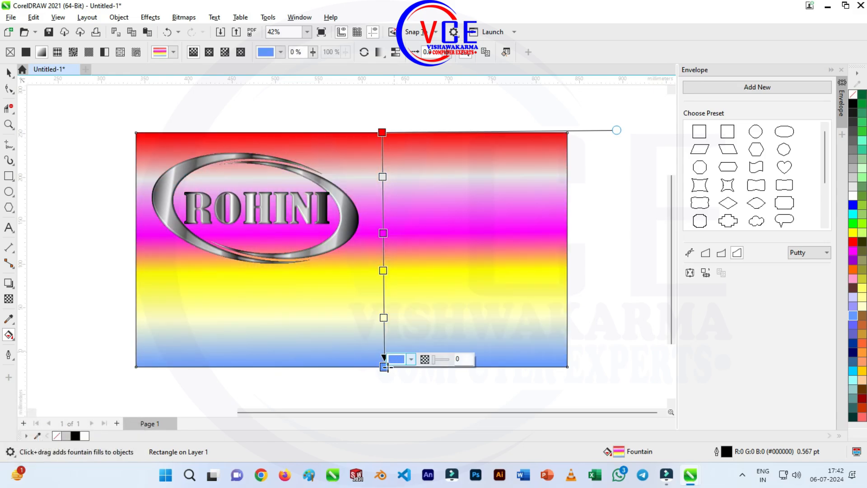
drag(384, 367, 381, 407)
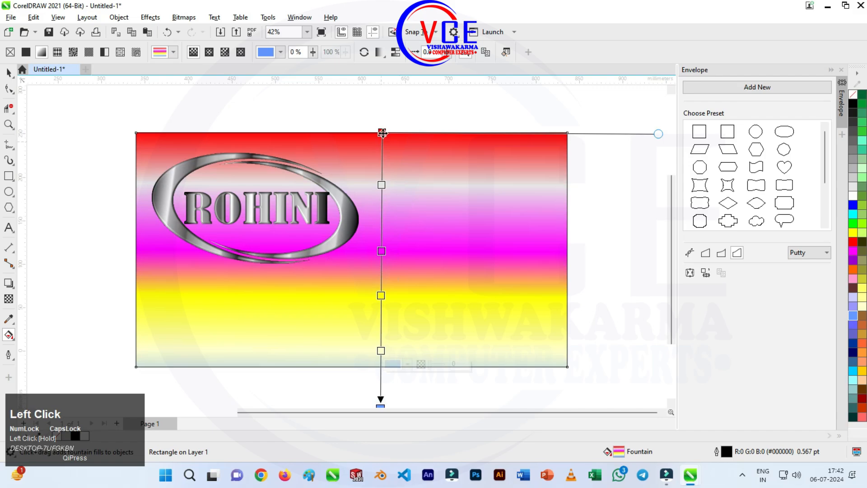
drag(382, 132, 377, 93)
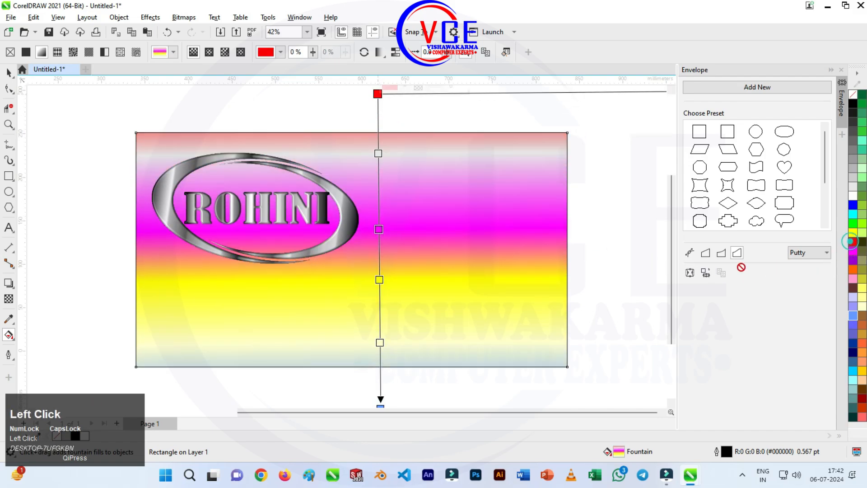
Recolor the magenta stop red, pull the blue end back inside the rectangle's lower edge, and move the yellow stop to 73%
drag(851, 242, 380, 229)
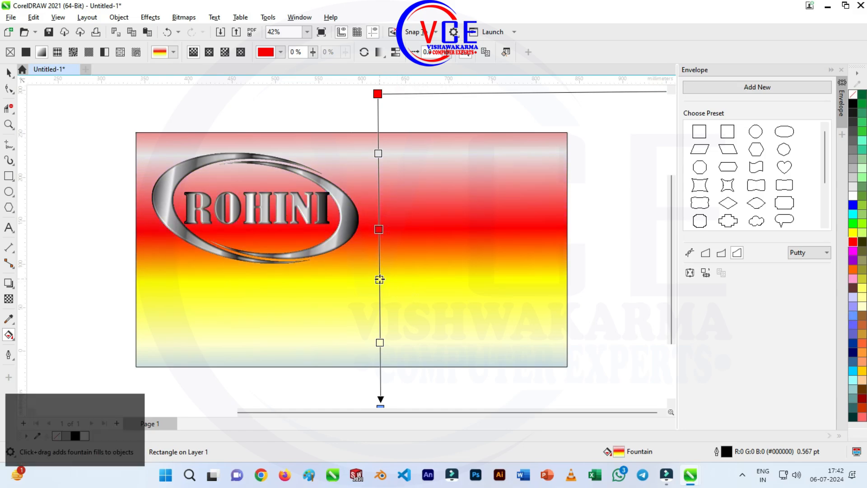
drag(379, 279, 378, 301)
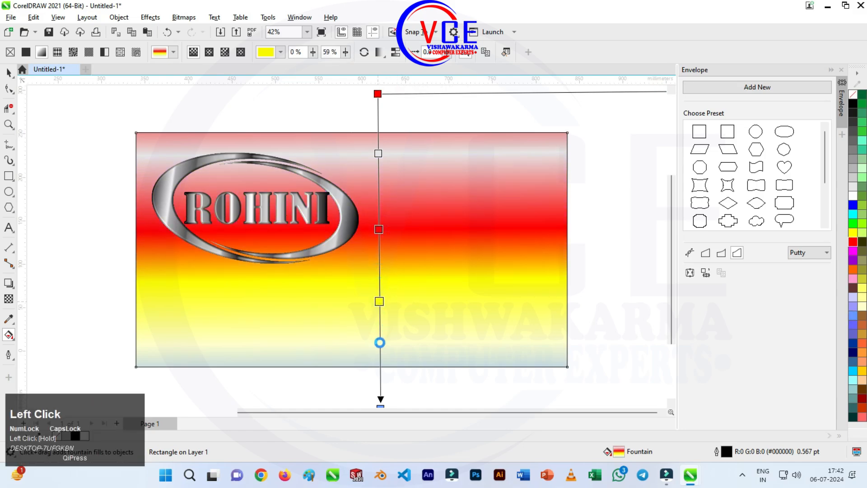
double_click(379, 342)
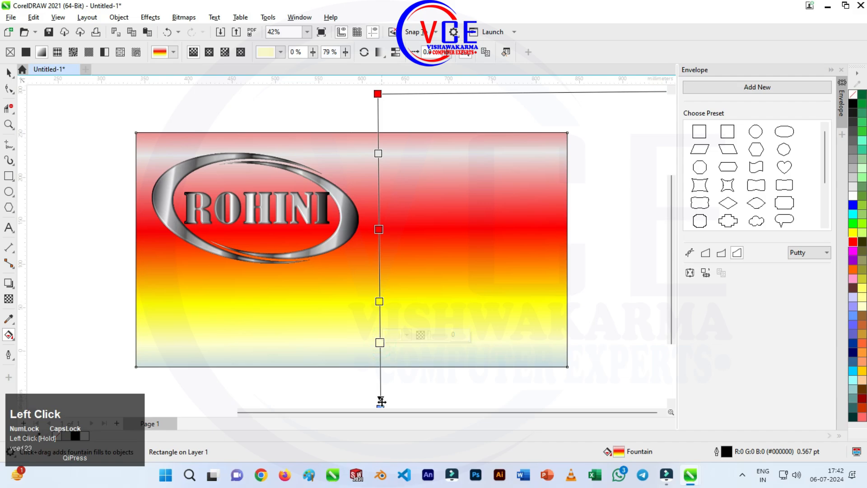
drag(380, 405, 377, 361)
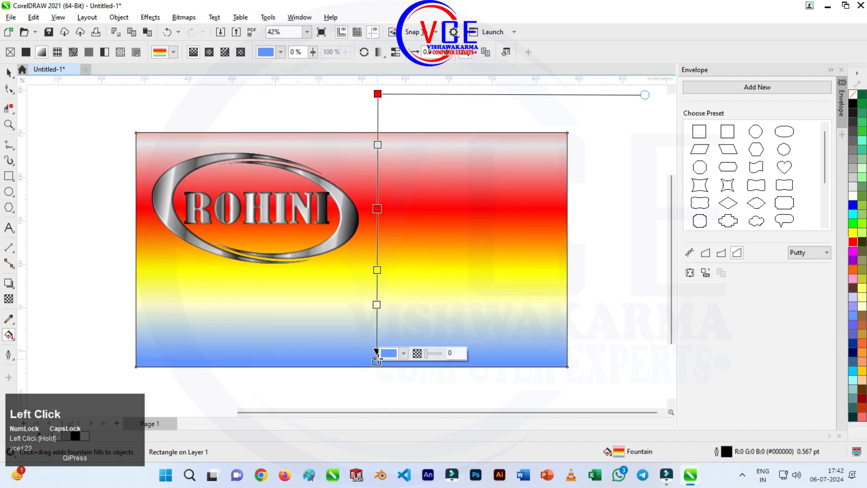
drag(377, 269, 377, 288)
drag(432, 272, 432, 276)
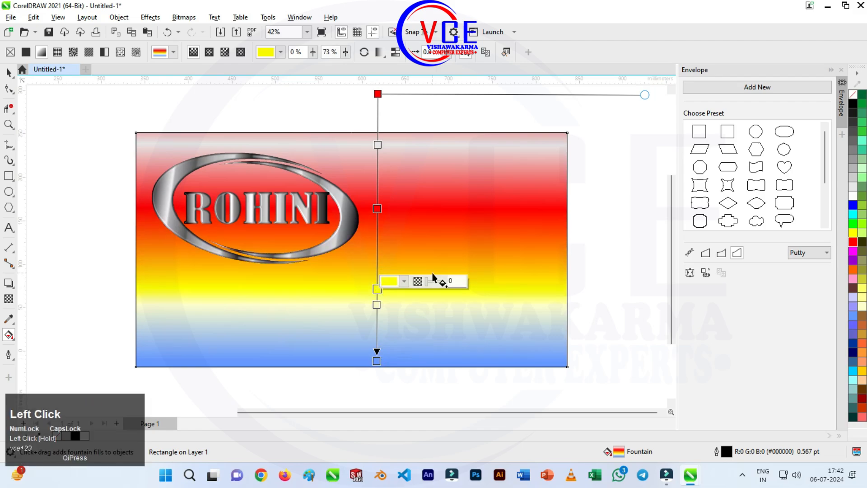
click(377, 209)
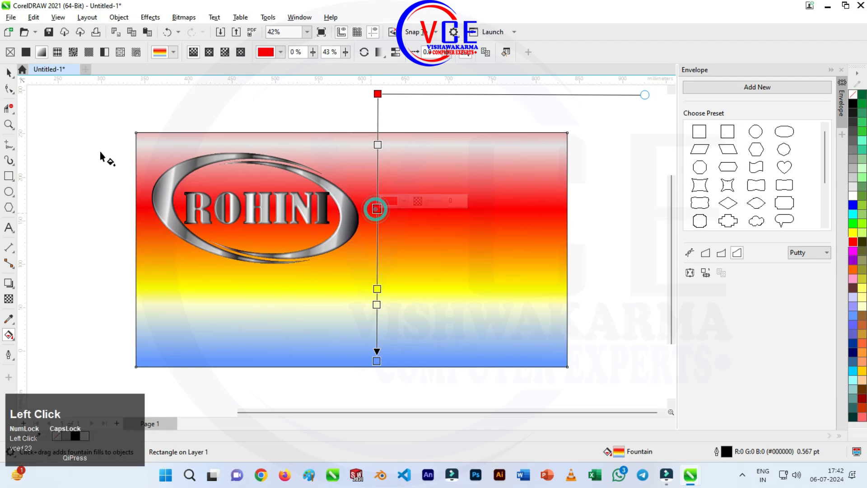
Try to move the logo group horizontally into the right half of the rectangle, and undo the move
click(7, 73)
scroll(263, 198, down, 1)
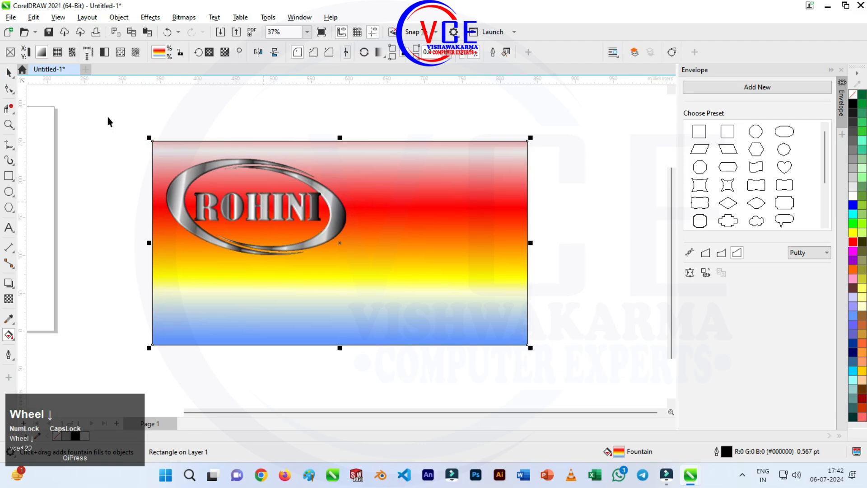
drag(126, 112, 392, 291)
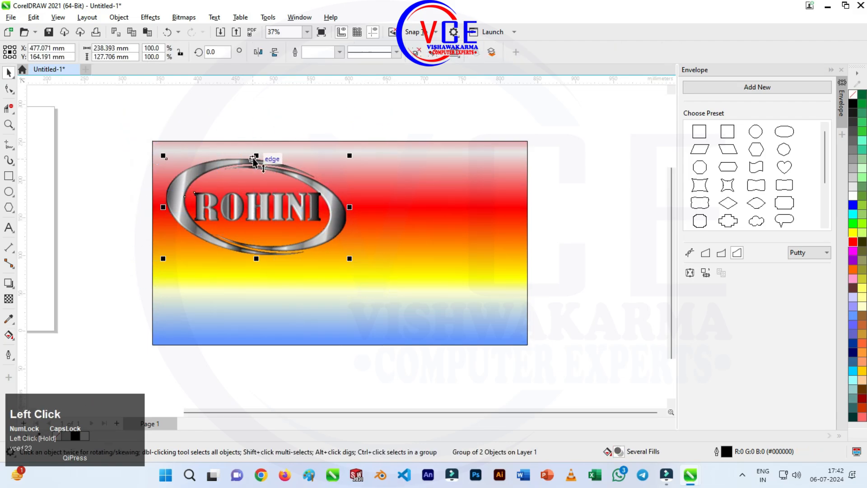
right_click(225, 166)
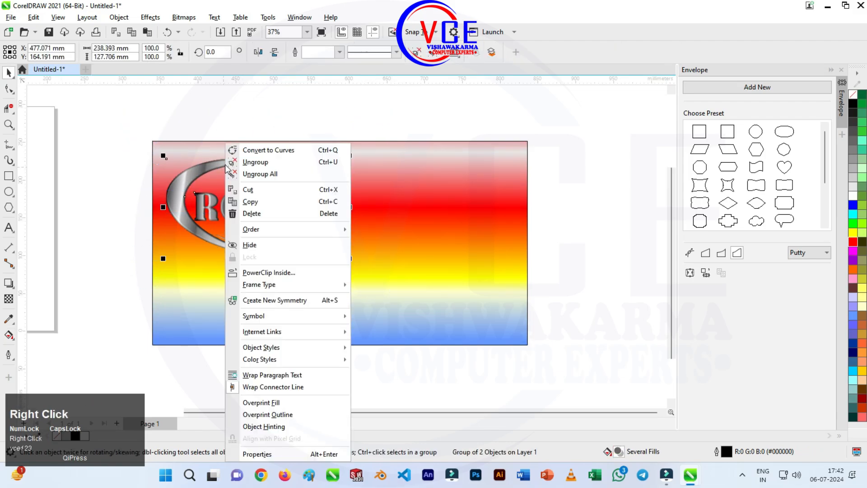
click(169, 195)
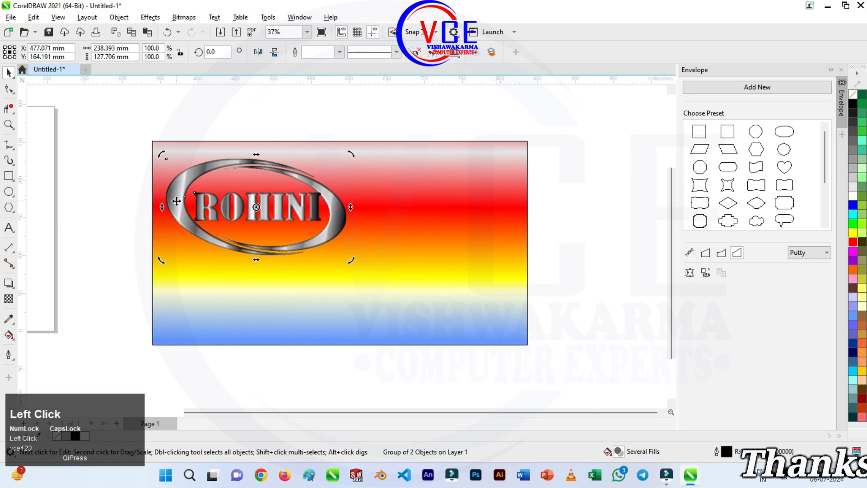
click(176, 200)
drag(176, 200, 359, 200)
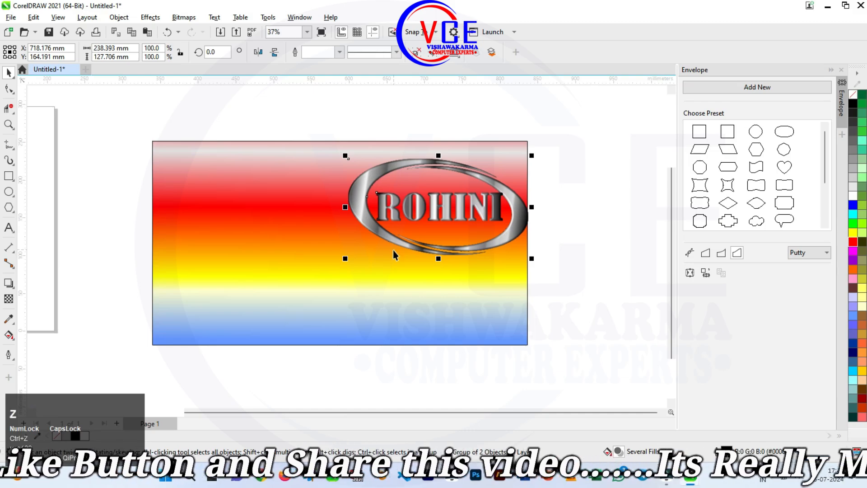
key(ctrl+z)
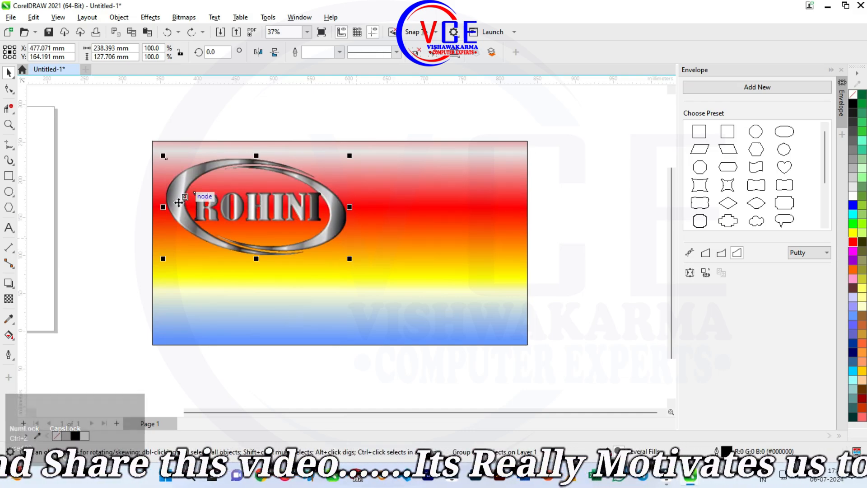
Duplicate the logo group horizontally so the copy sits beside the original in the rectangle's right half
drag(177, 202, 355, 199)
right_click(355, 199)
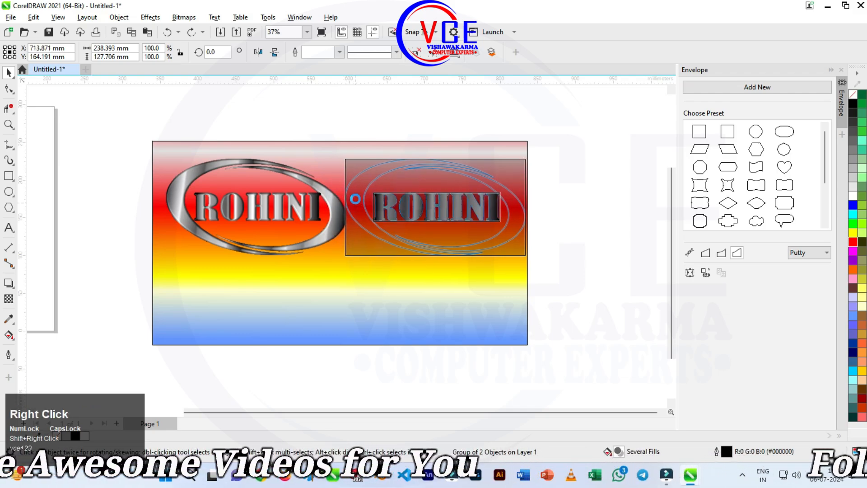
drag(356, 199, 356, 199)
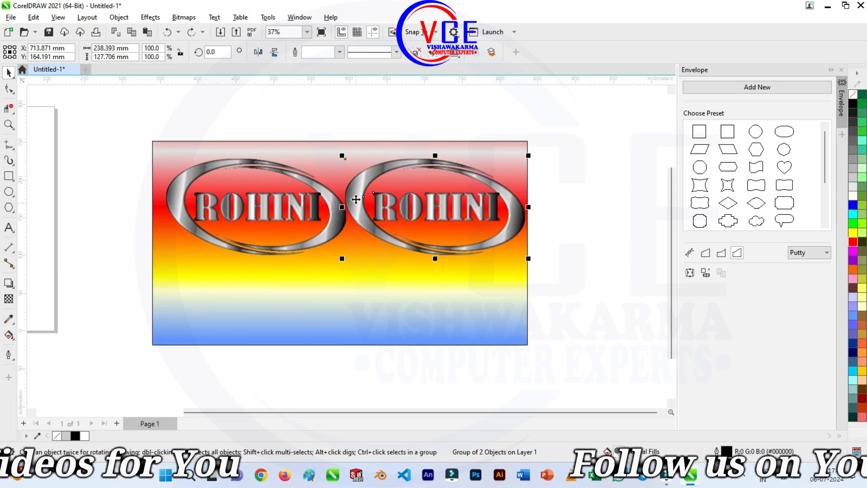
scroll(447, 140, up, 1)
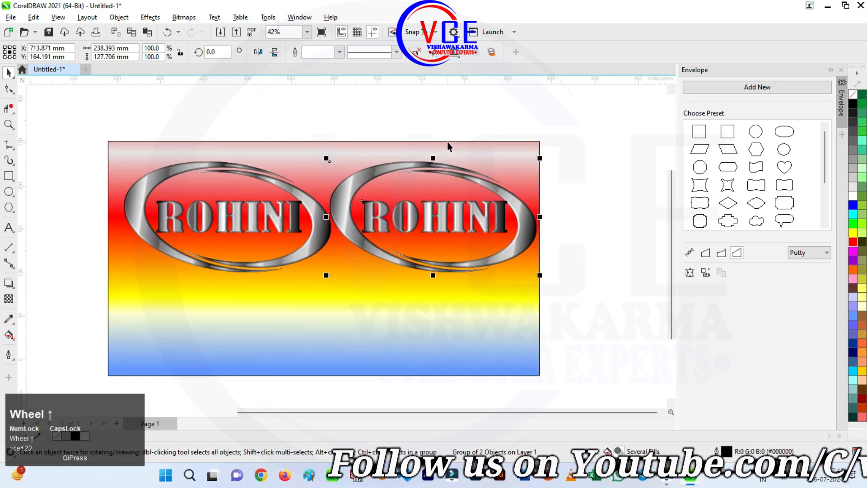
scroll(424, 240, up, 1)
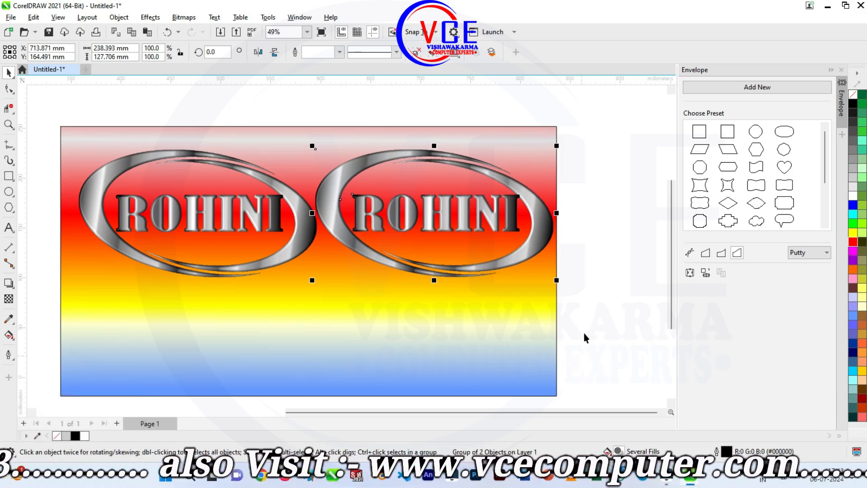
Narrow the background rectangle from its left edge to about 487 mm wide, 98% of its width
scroll(615, 243, down, 1)
click(387, 323)
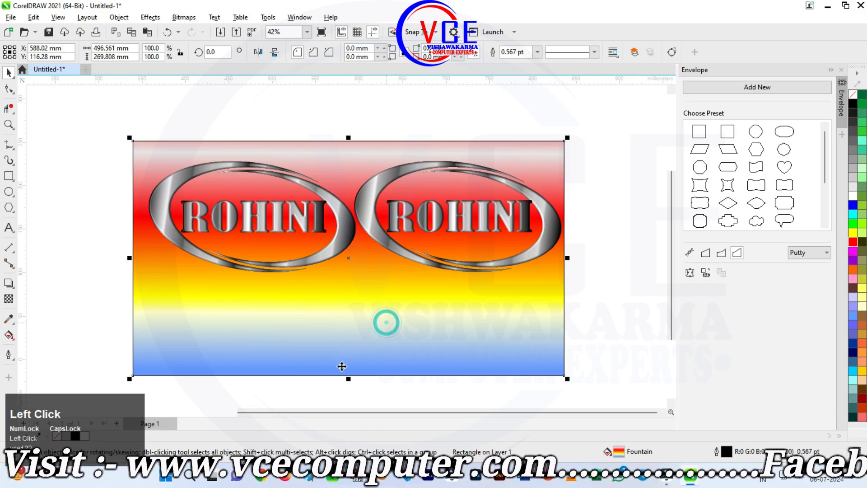
drag(131, 258, 138, 264)
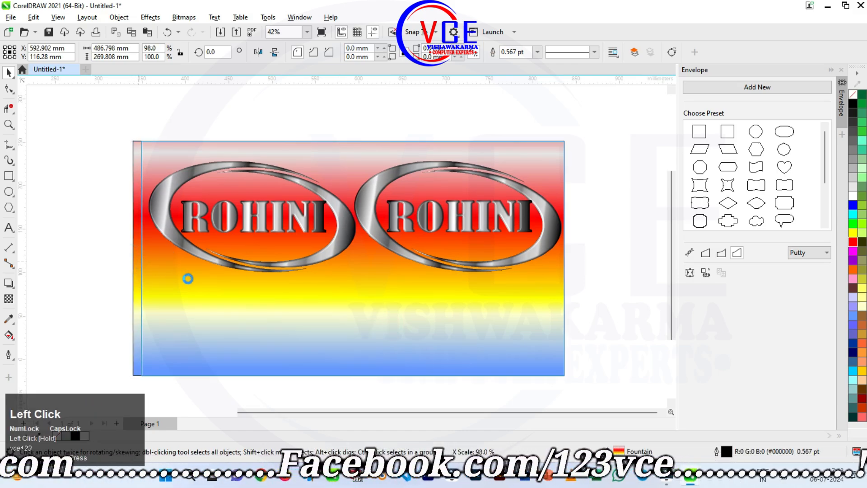
drag(187, 279, 189, 279)
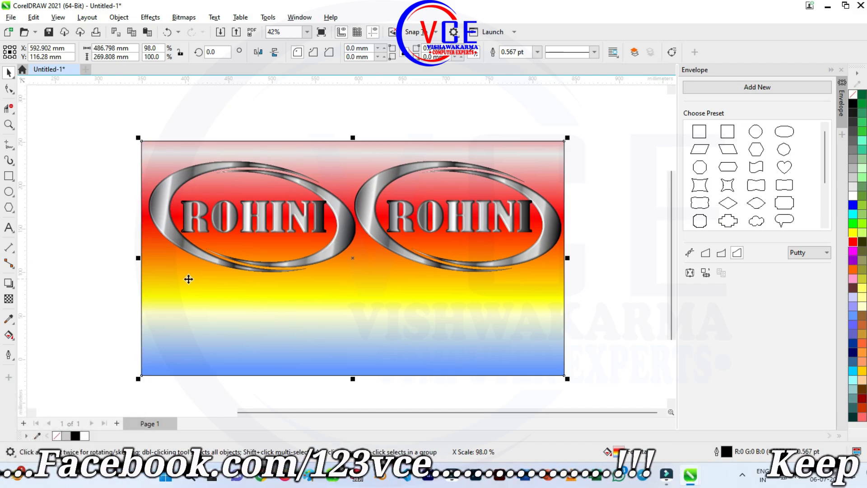
Convert the duplicated logo group to a 300 dpi RGB bitmap
click(379, 205)
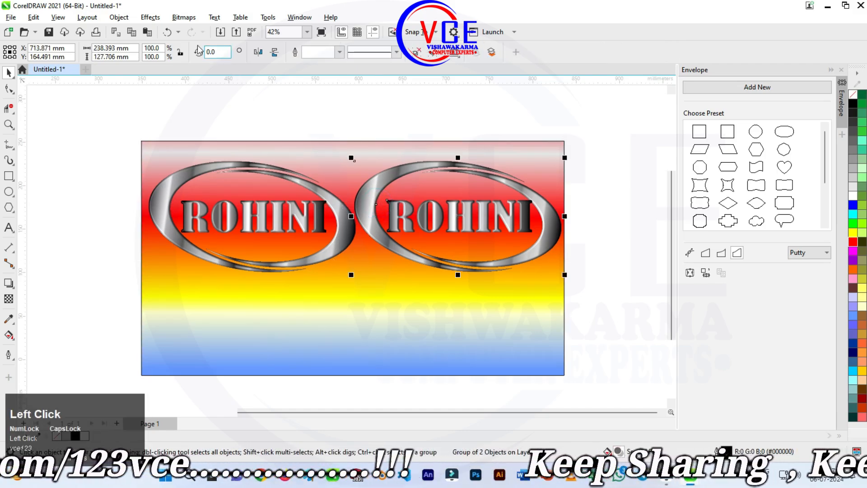
click(150, 18)
click(143, 212)
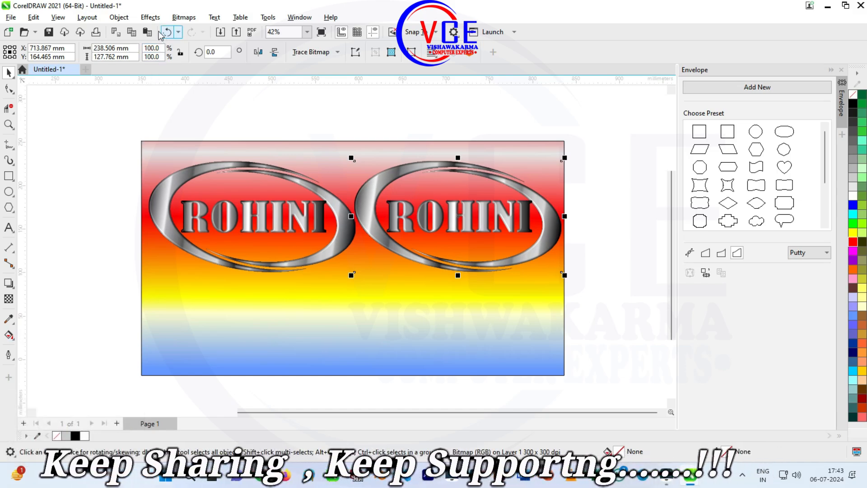
Start a Hue/Saturation/Lightness adjustment on the duplicated bitmap logo and set the Master channel's hue to 170
click(150, 17)
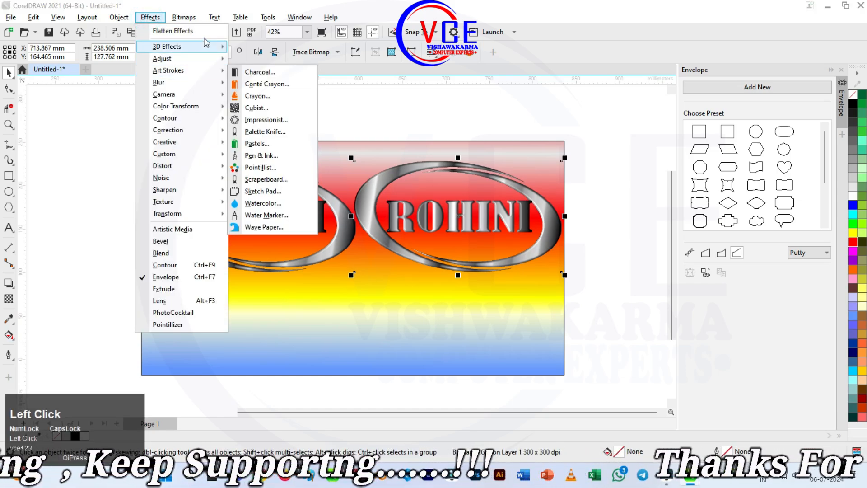
click(190, 62)
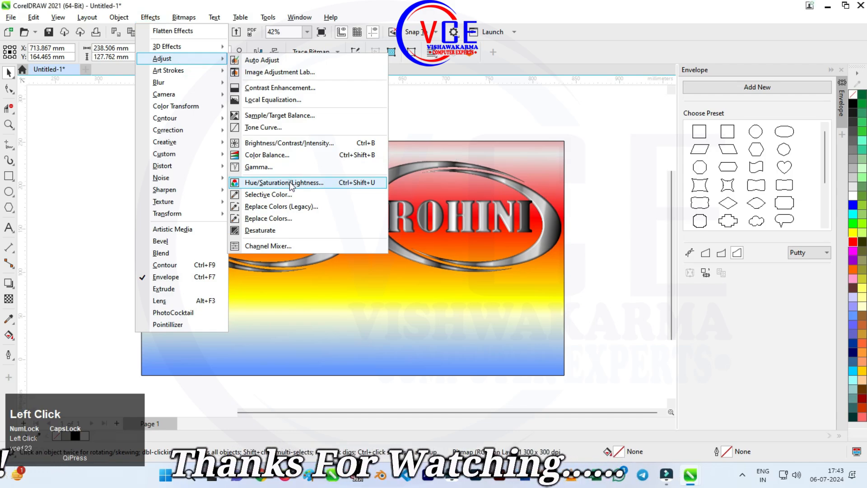
click(290, 182)
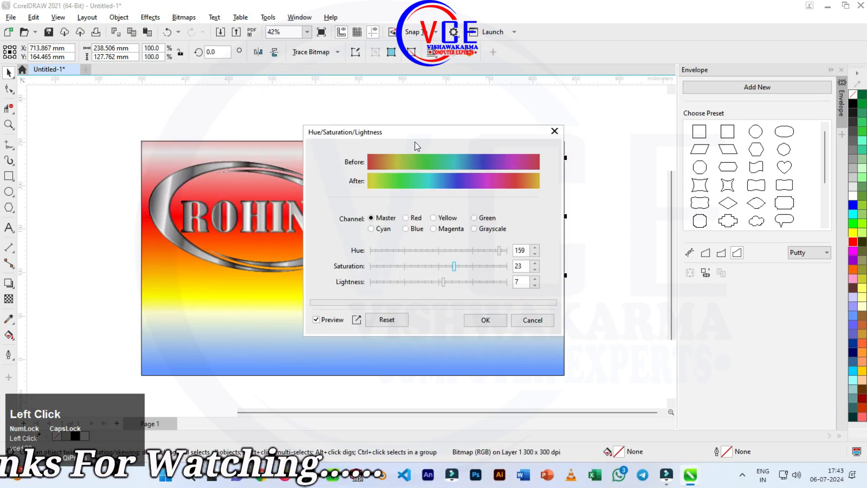
drag(414, 135, 214, 56)
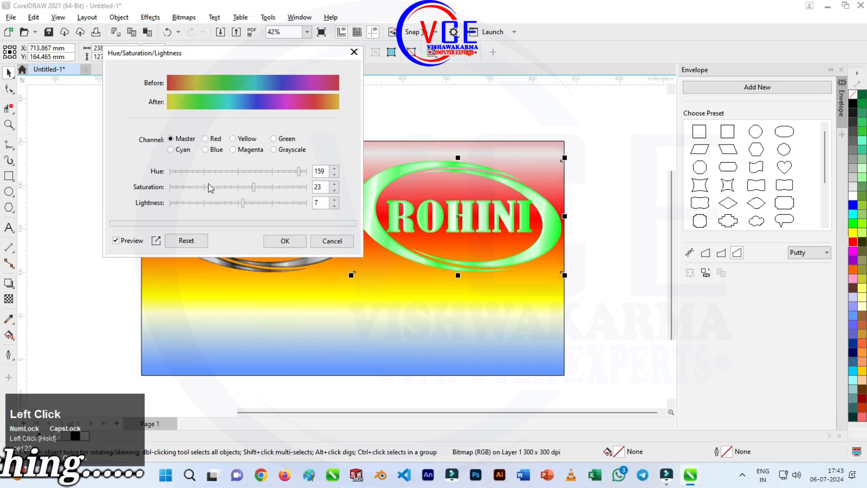
click(174, 172)
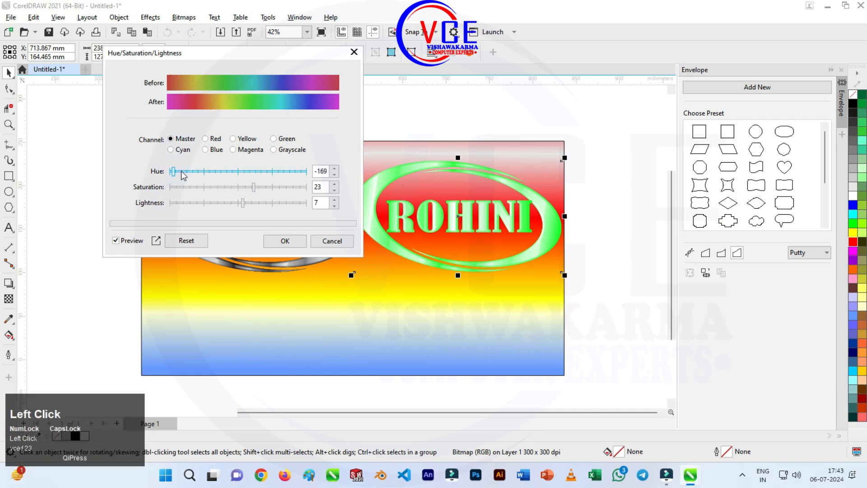
drag(185, 171, 228, 171)
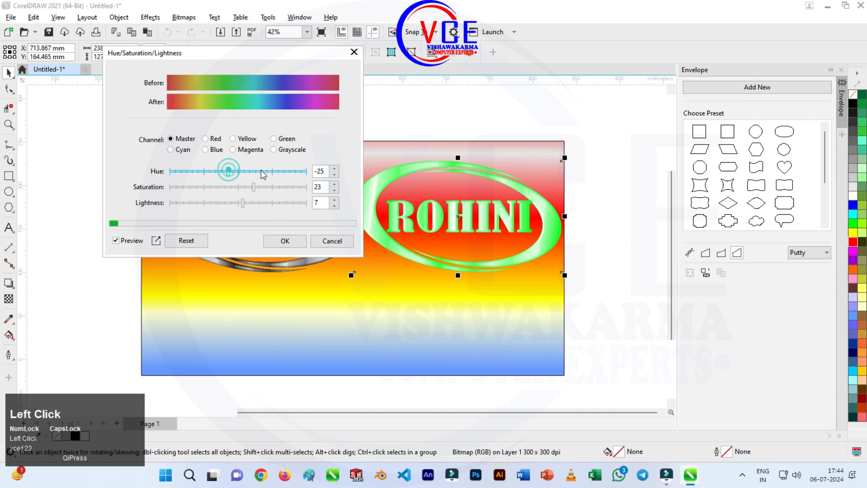
click(267, 172)
click(289, 172)
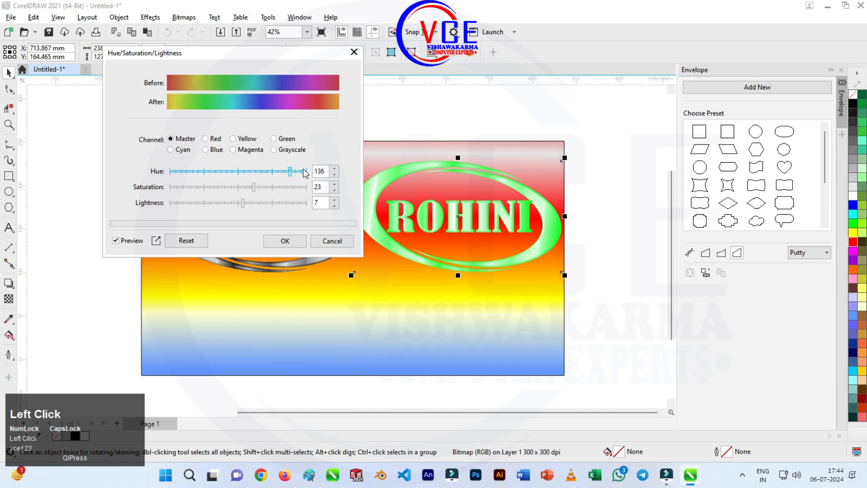
click(305, 172)
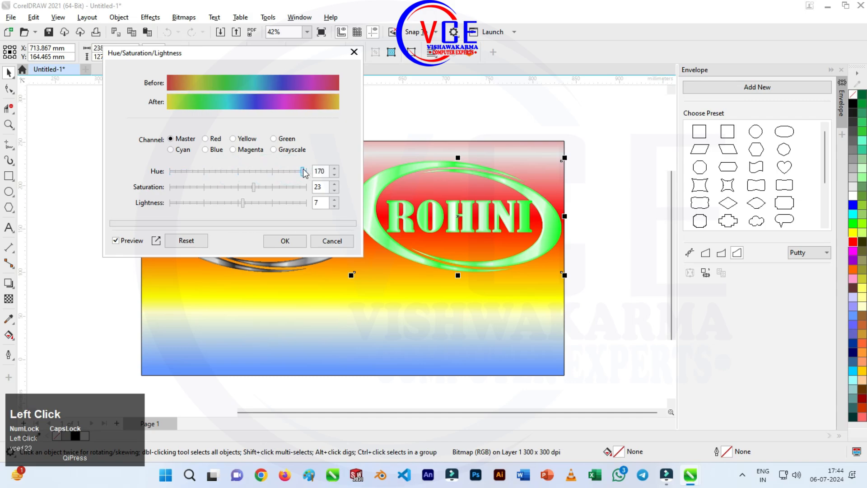
Recolor the bitmap logo light blue by setting the Grayscale channel's hue to 36, and apply the adjustment
click(274, 150)
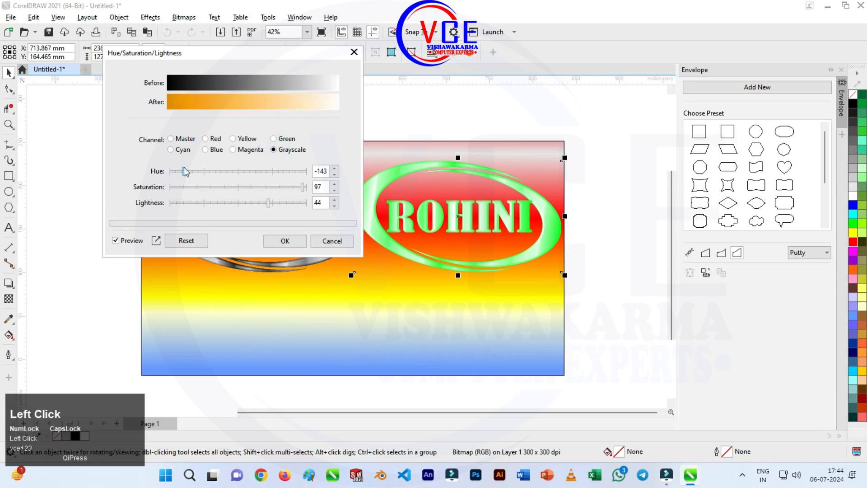
click(262, 172)
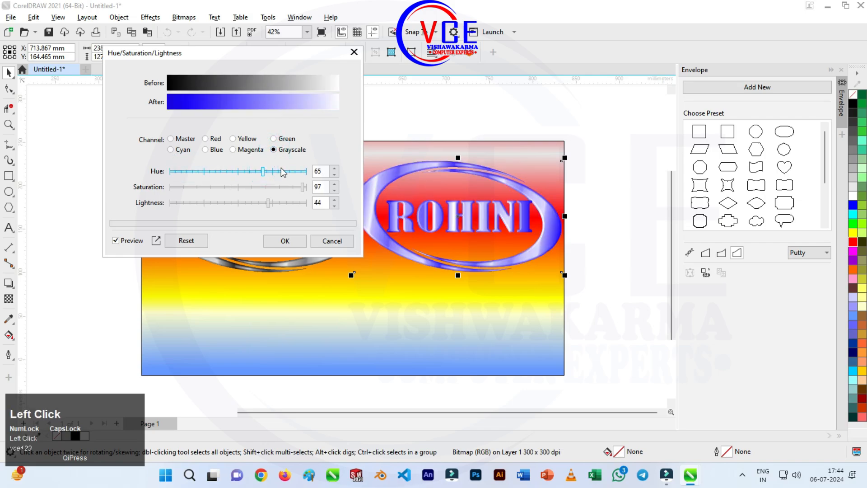
click(283, 172)
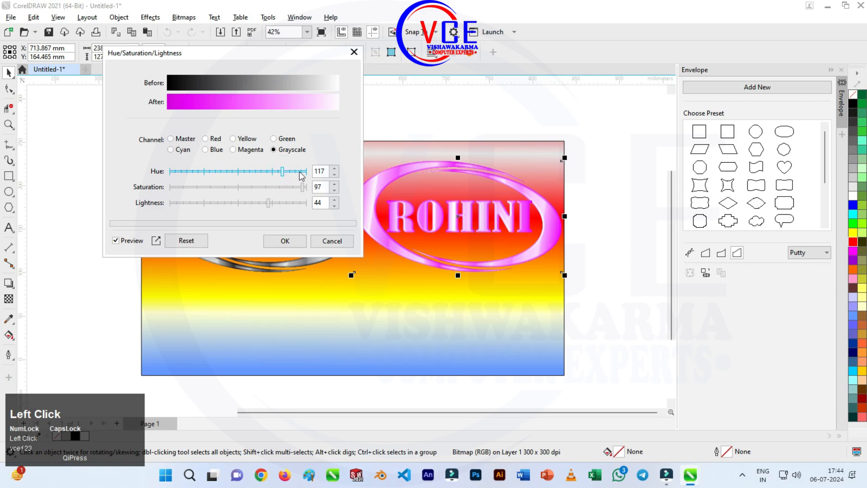
drag(301, 176, 252, 177)
click(254, 176)
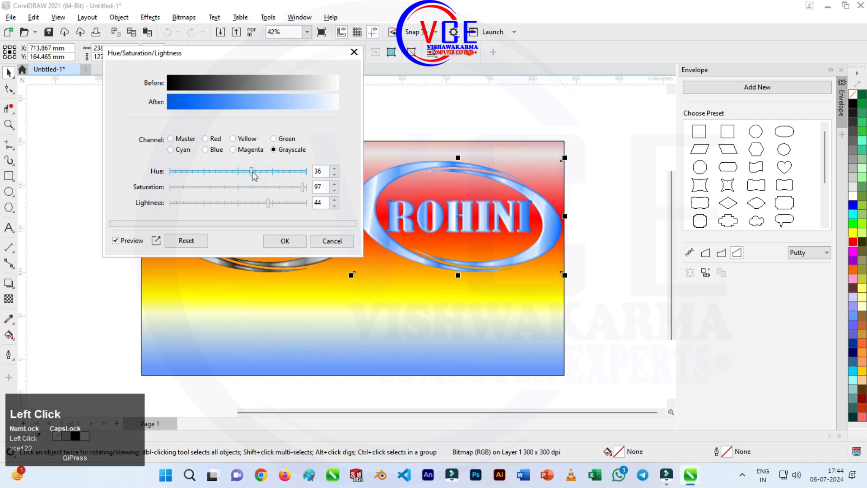
click(285, 240)
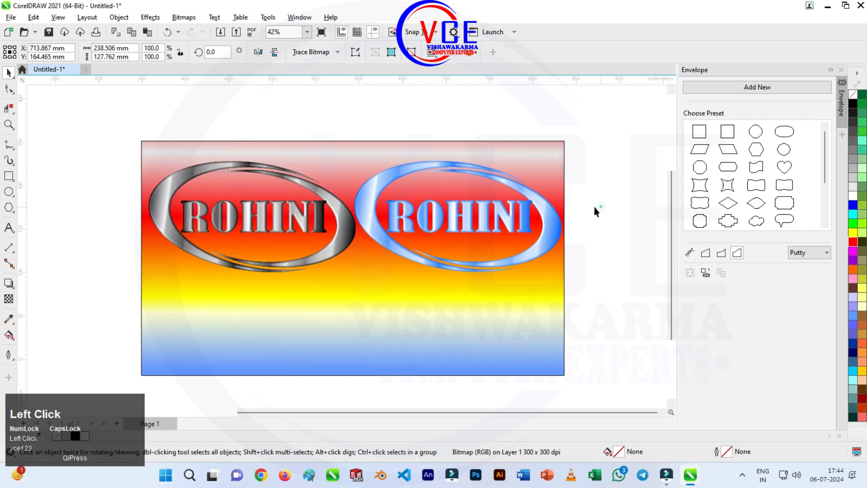
Select both logos and create a vertically mirrored copy of them directly below the originals
click(549, 230)
click(8, 336)
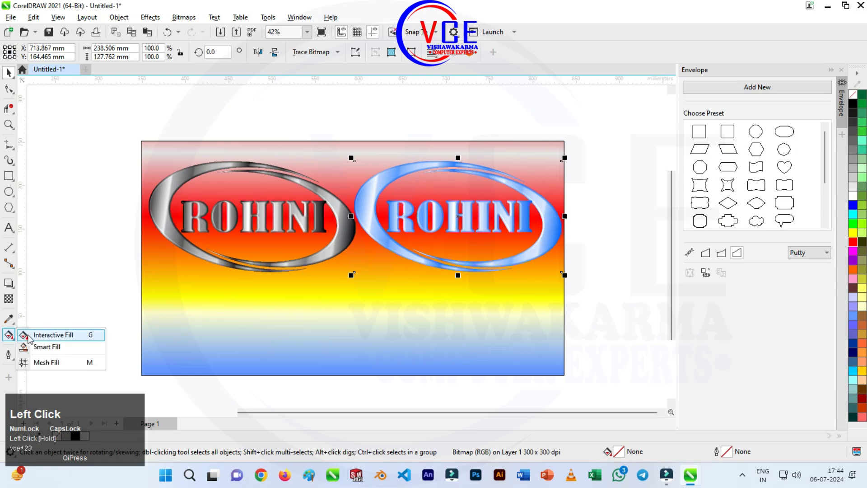
drag(121, 122, 587, 291)
drag(354, 158, 358, 373)
ctrl+right_click(358, 373)
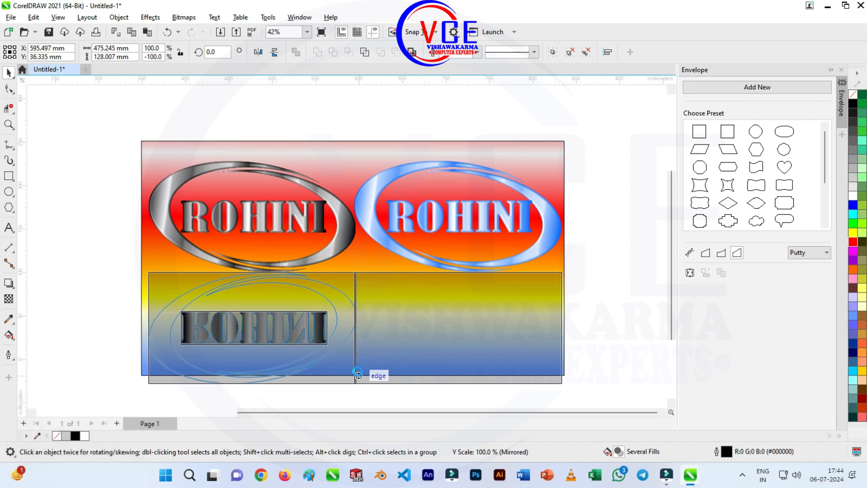
drag(358, 373, 357, 371)
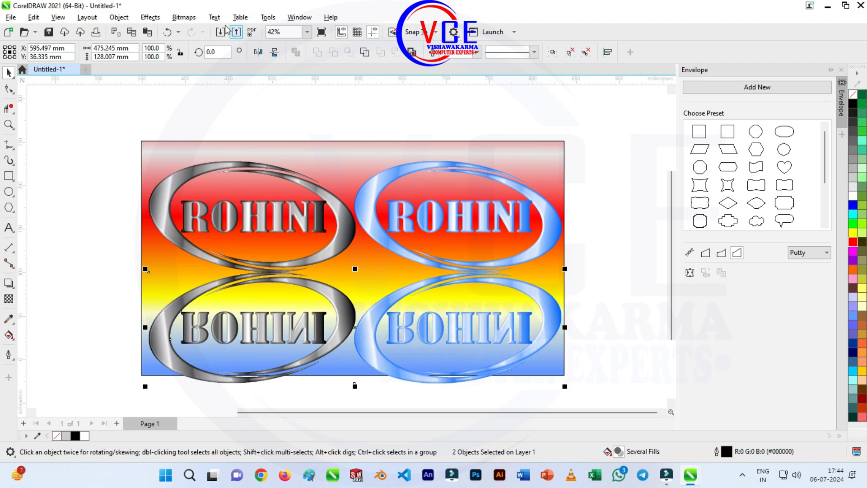
Convert the mirrored logos to a 300 dpi RGB bitmap and fade it out downward with a vertical fountain transparency
click(152, 18)
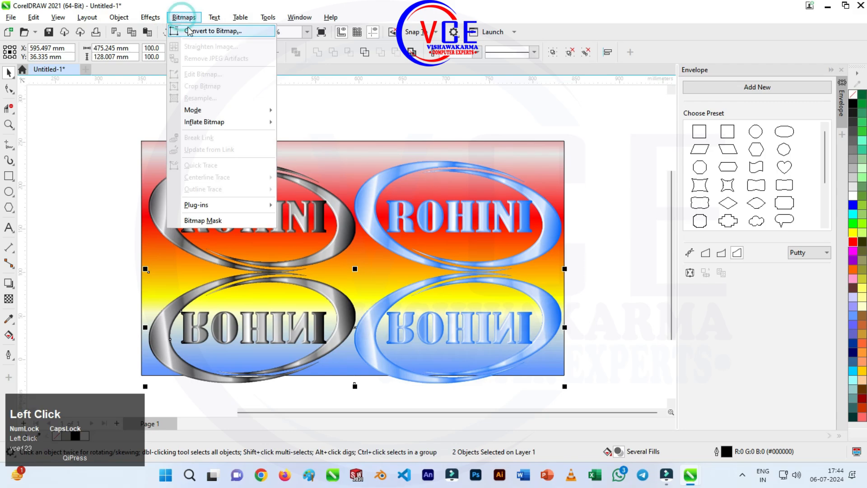
click(157, 33)
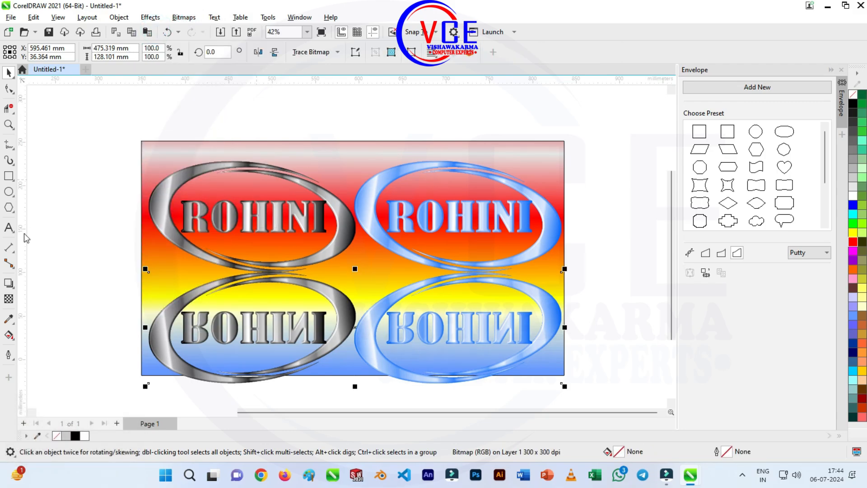
click(9, 299)
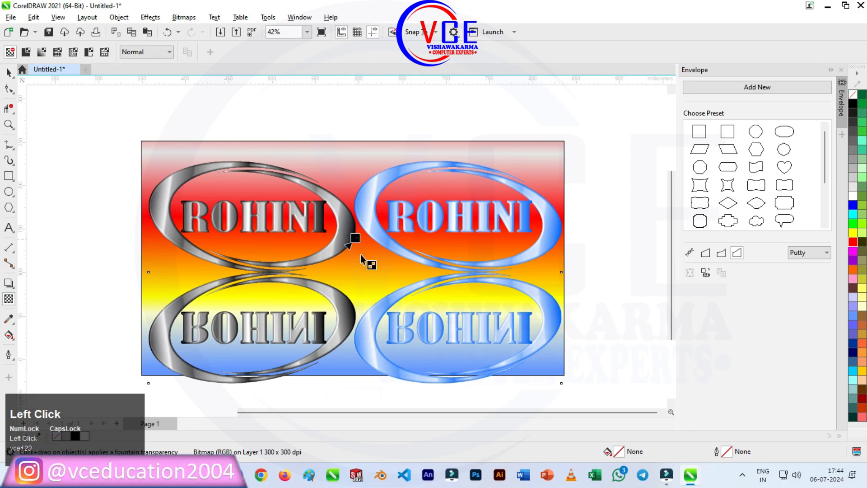
drag(356, 237, 354, 343)
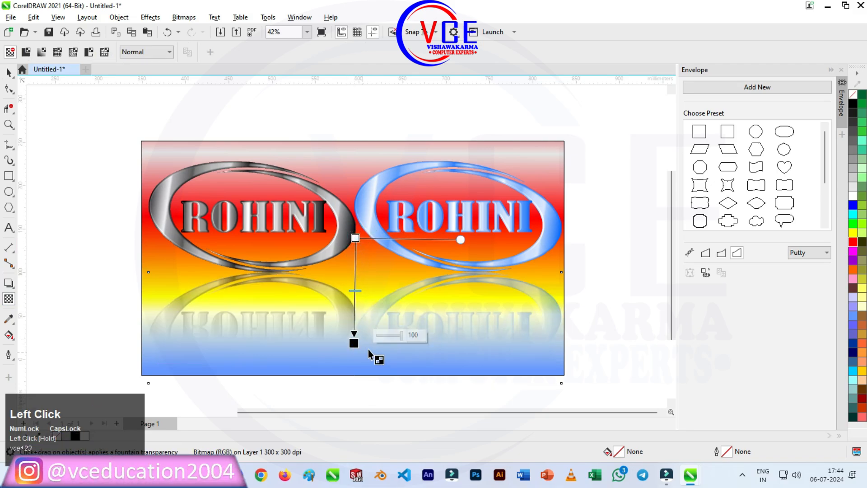
click(8, 73)
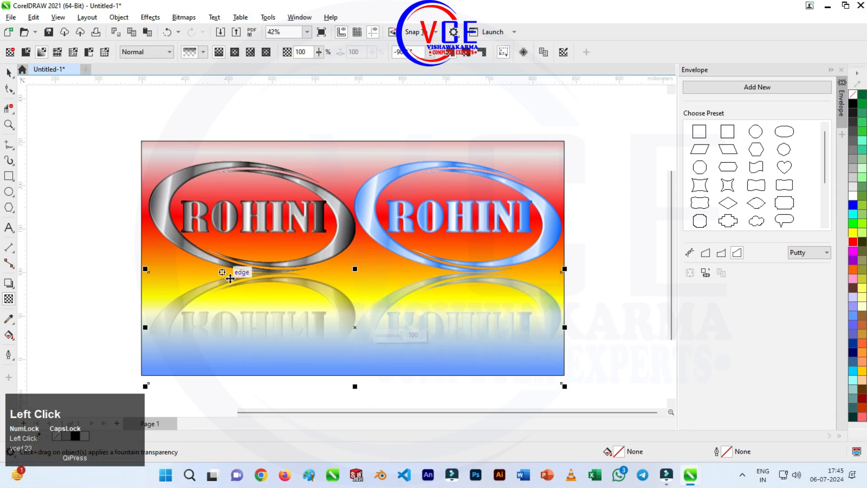
Extend the background rectangle downward to about 279 mm high, 103.4% of its height
scroll(589, 124, down, 1)
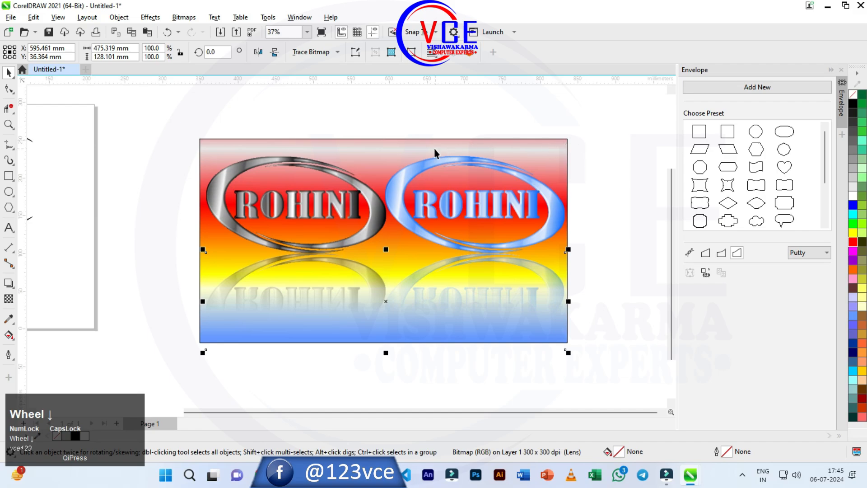
scroll(434, 148, up, 1)
click(448, 140)
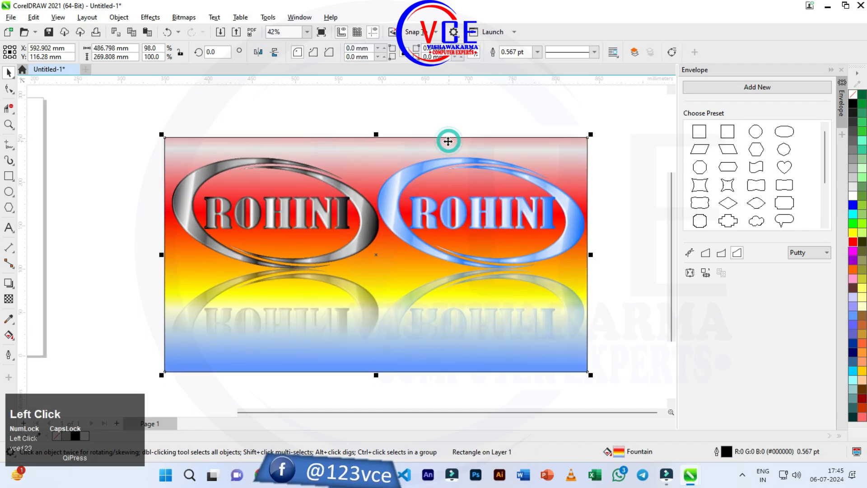
drag(376, 374, 376, 386)
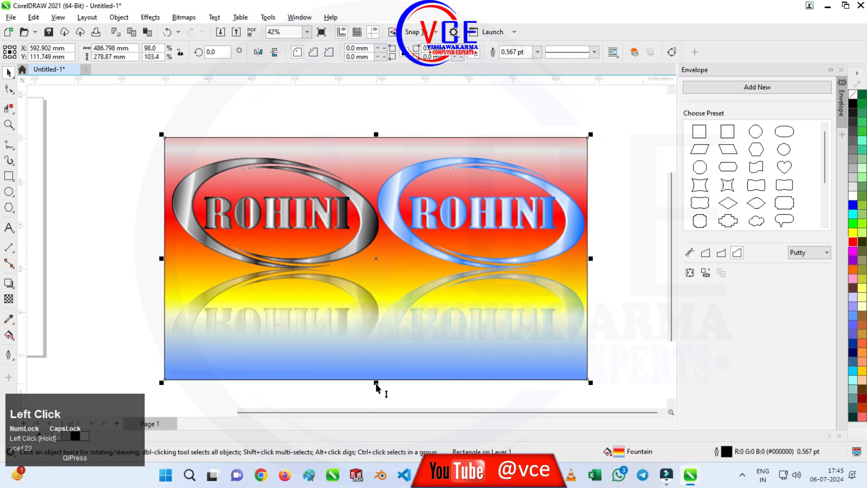
Apply the Inner Edge shadow preset to the background rectangle
click(10, 338)
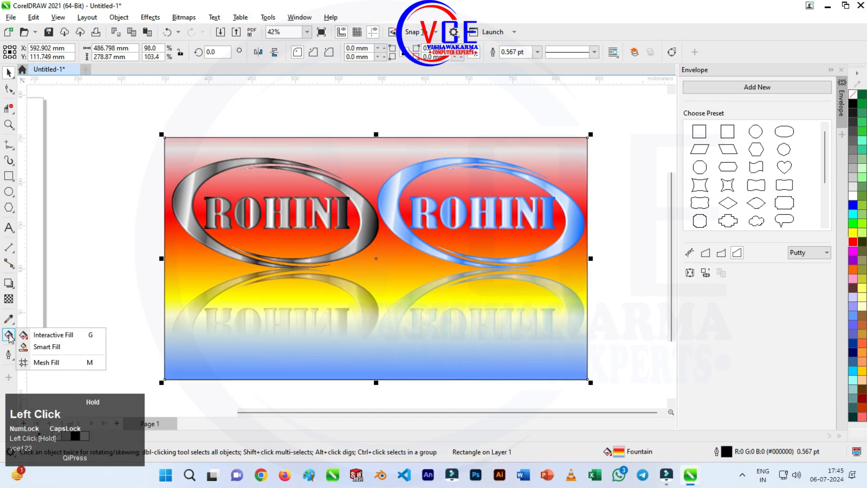
click(31, 334)
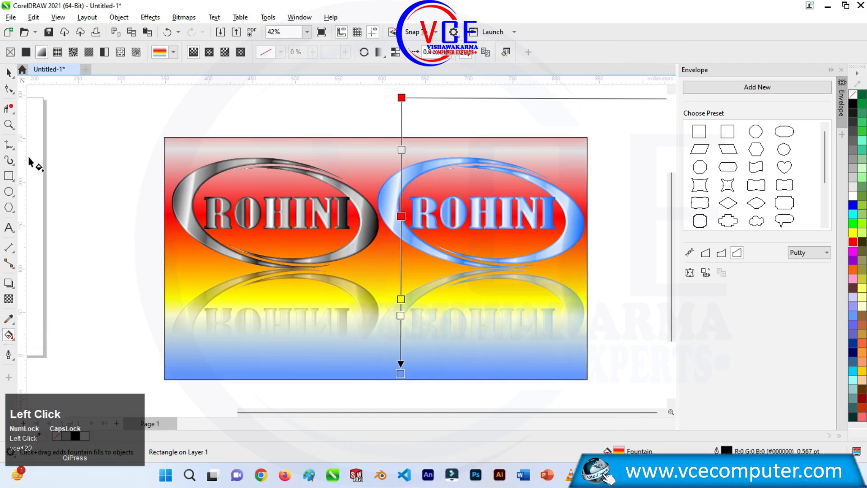
click(13, 285)
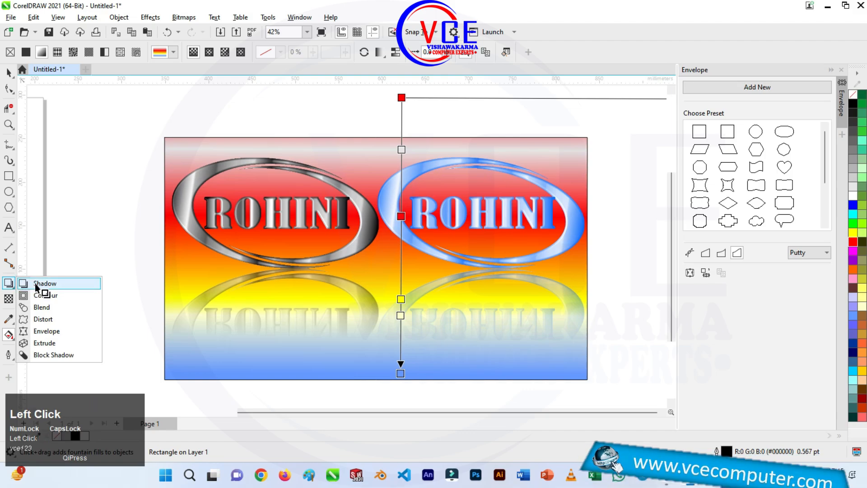
click(34, 283)
click(18, 54)
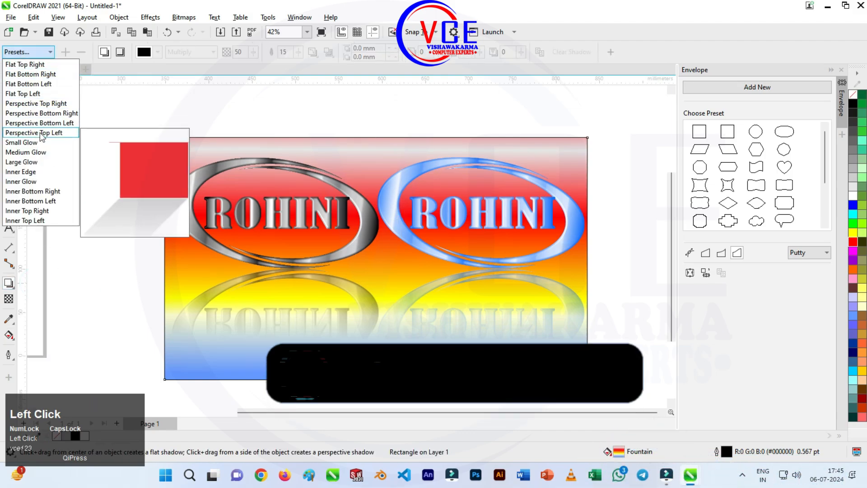
click(30, 172)
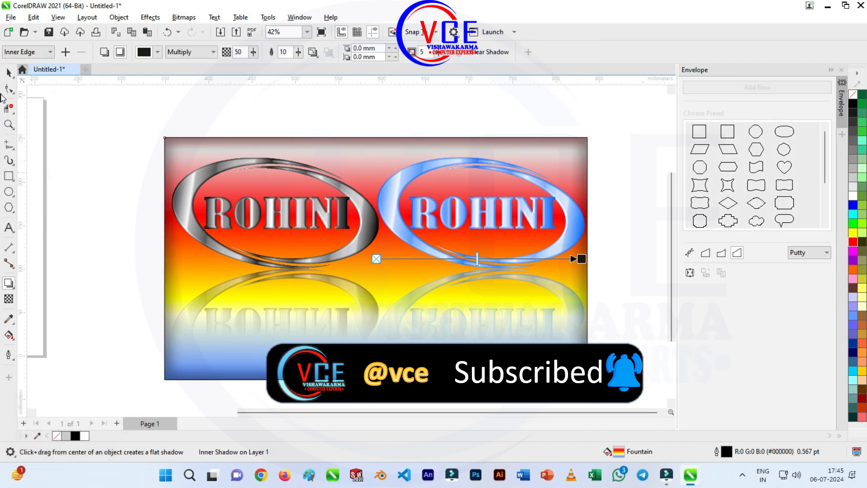
click(8, 72)
scroll(382, 158, down, 1)
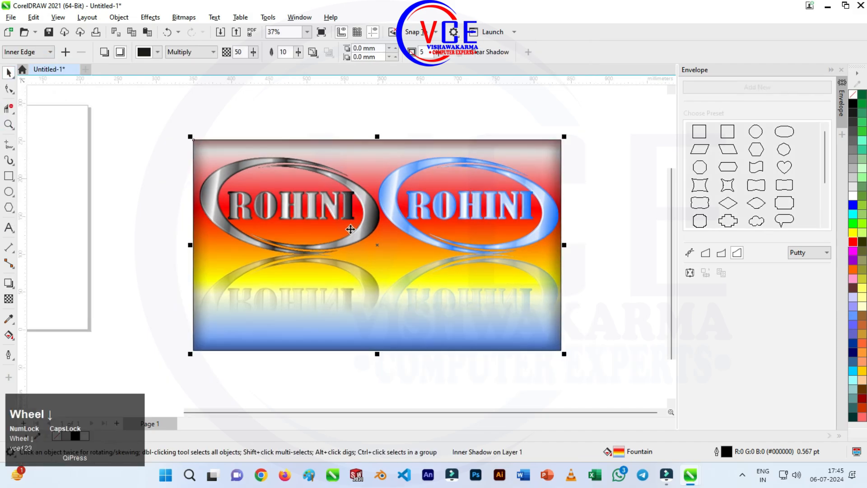
scroll(350, 229, up, 2)
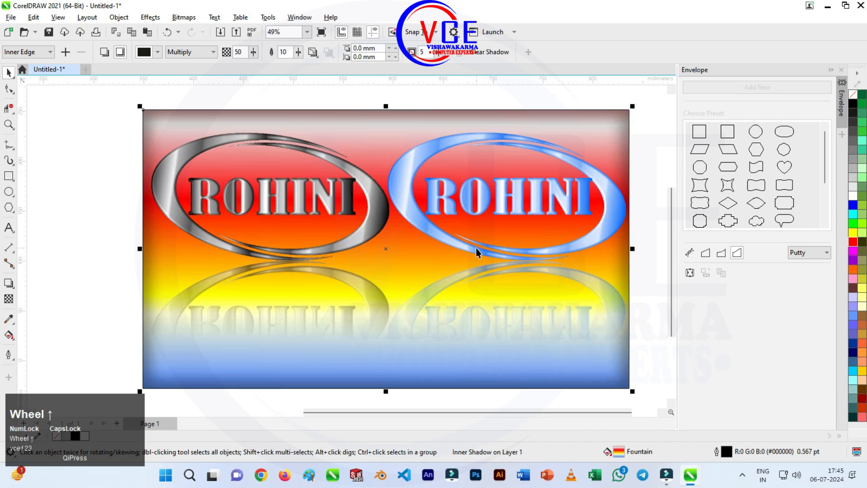
scroll(476, 248, up, 1)
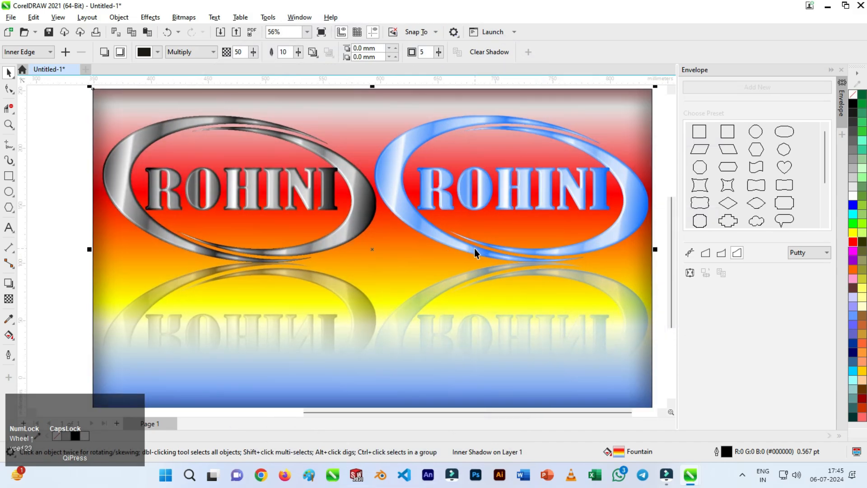